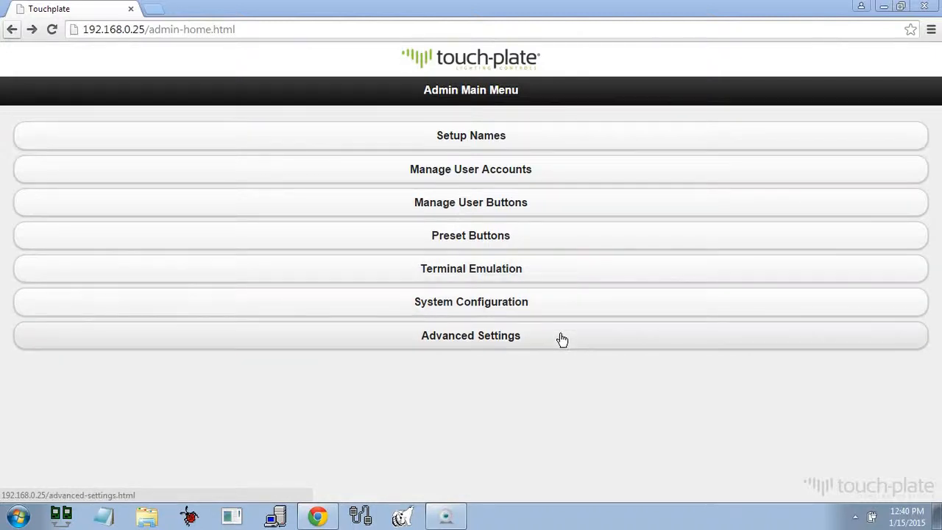
Step: Open Terminal Emulation and browse its setup options from scenes and switch inputs through events, holidays and sequences
click(543, 271)
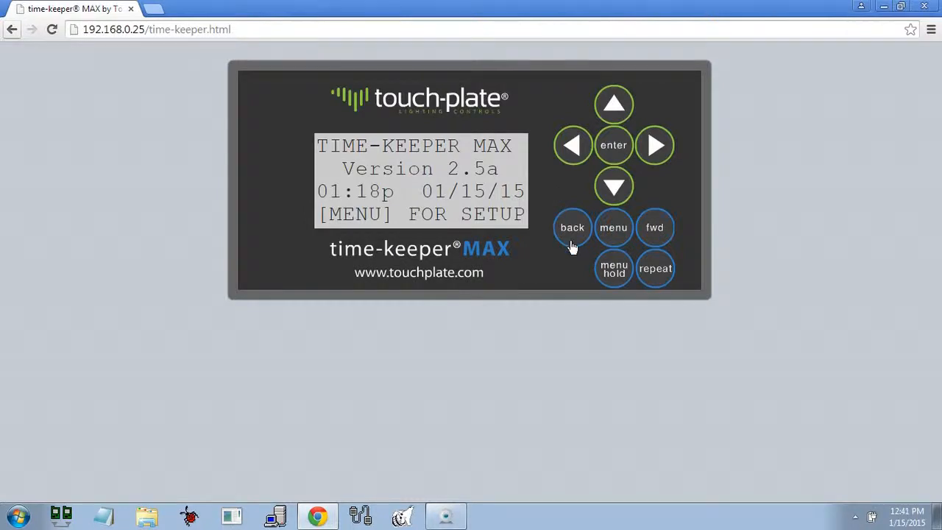
click(604, 155)
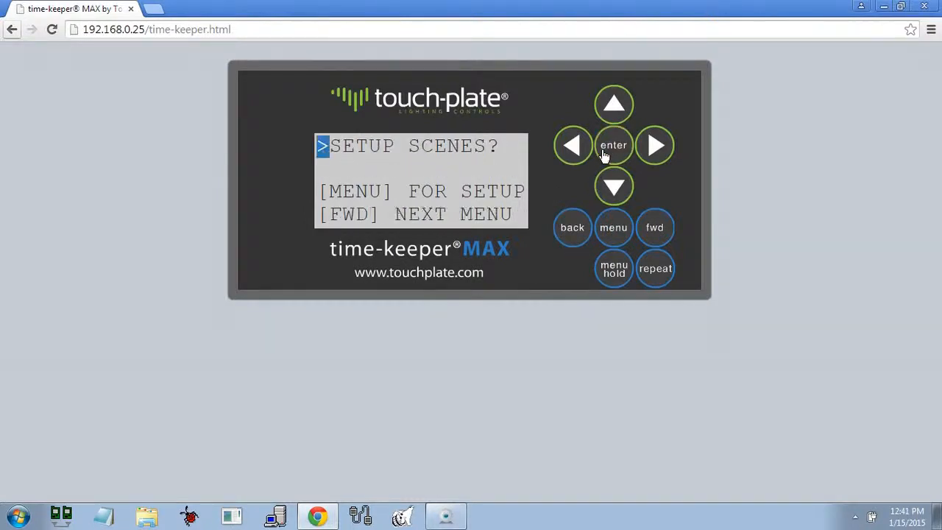
click(650, 231)
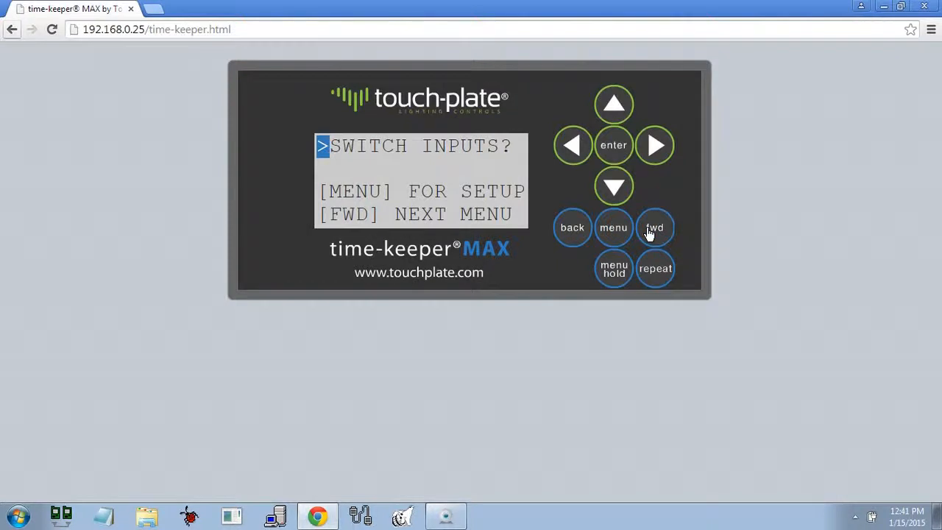
click(650, 230)
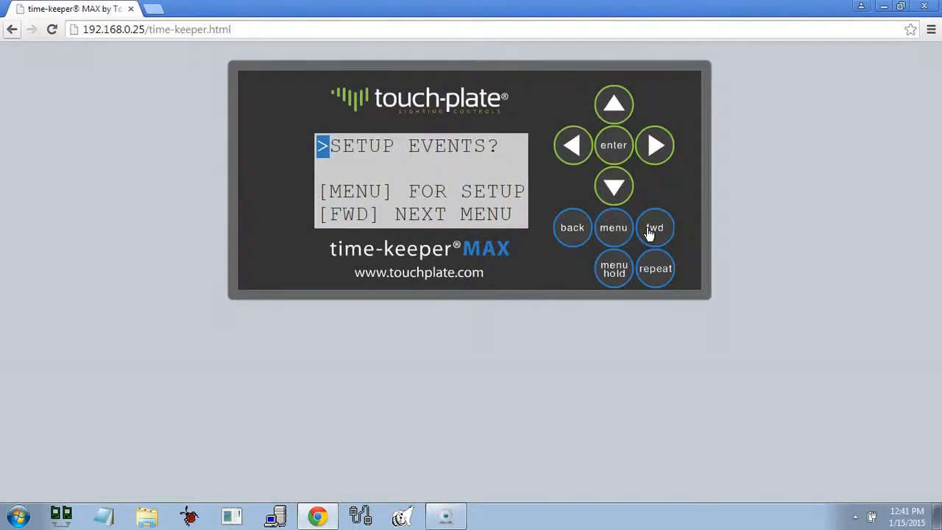
click(650, 230)
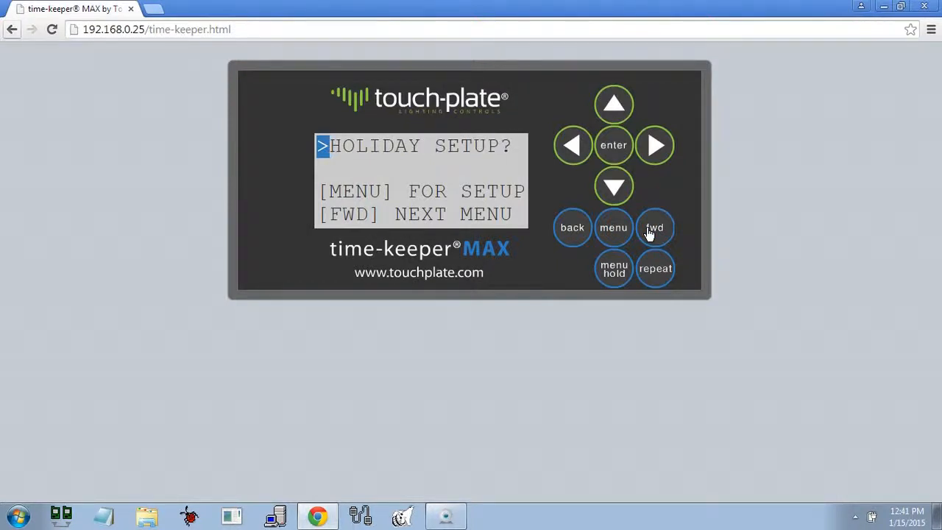
click(650, 230)
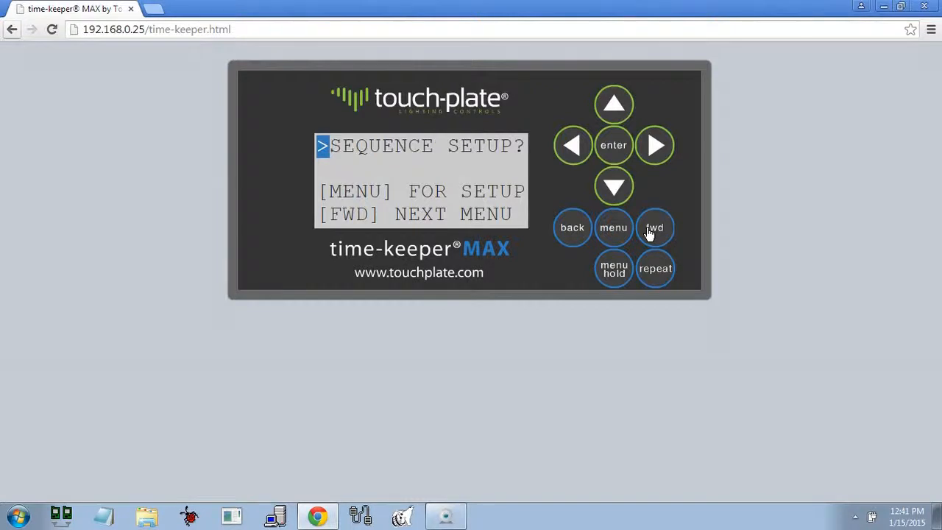
click(650, 230)
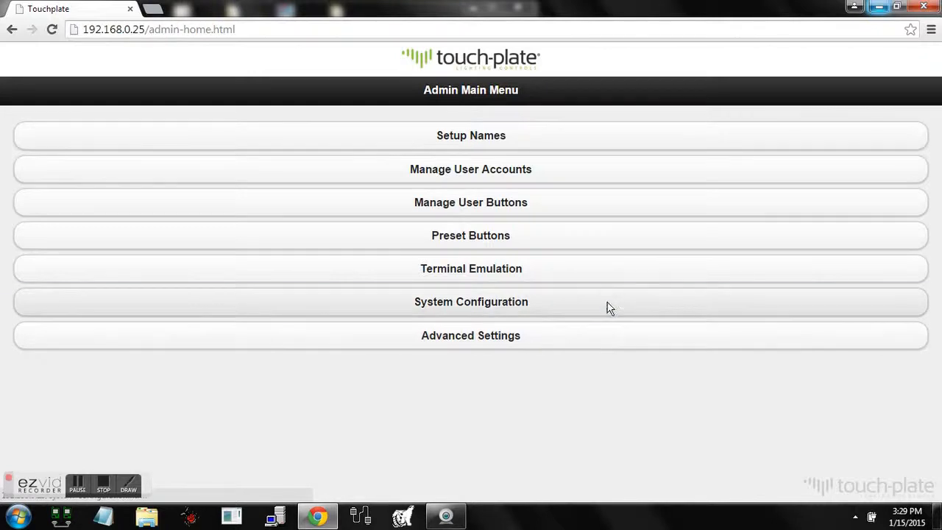
Step: Open Station Configuration within System Configuration and restore the browser from its maximized size
click(608, 308)
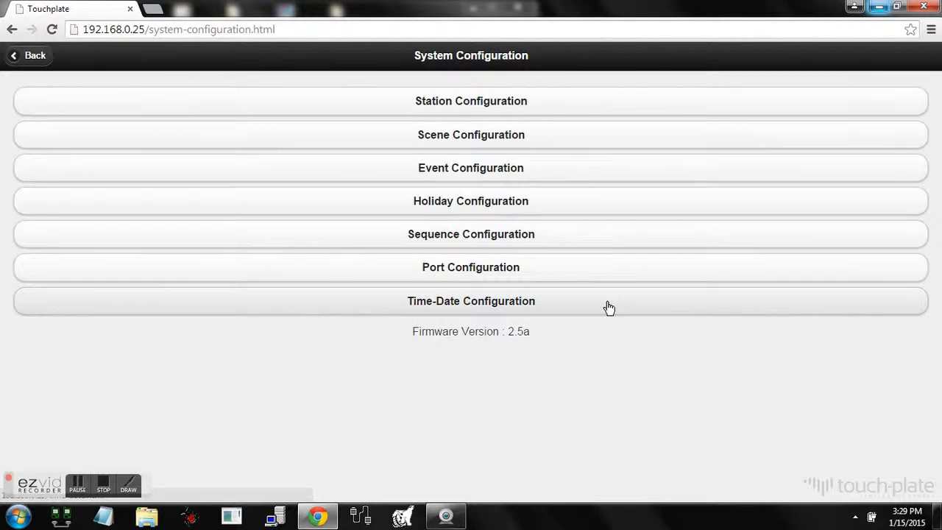
click(566, 104)
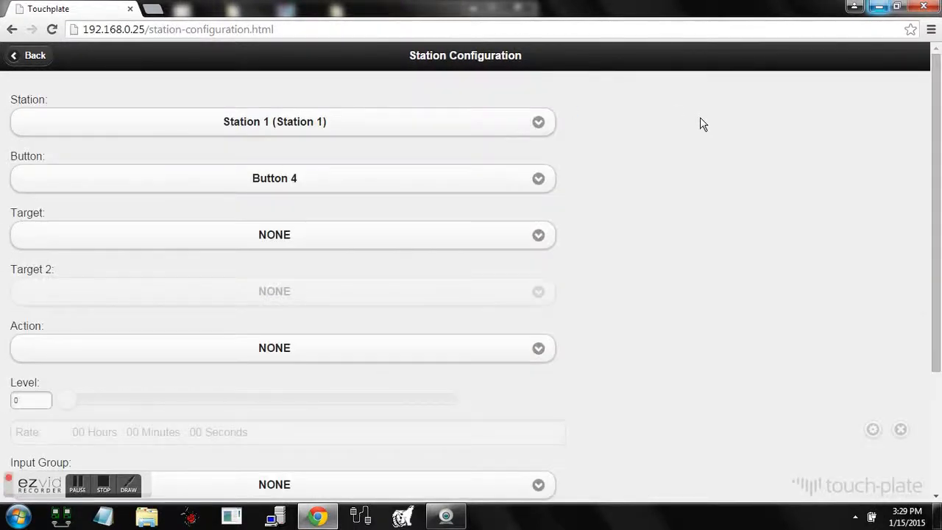
click(897, 7)
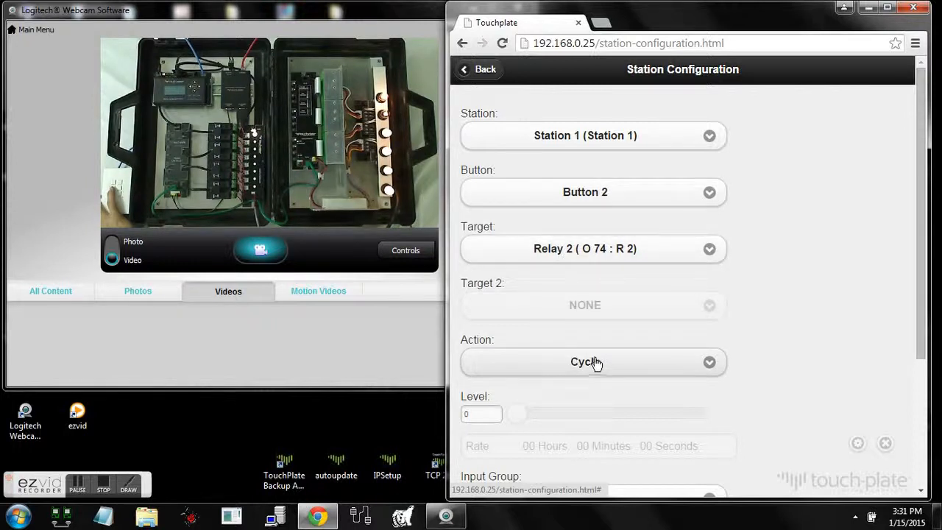
Step: Choose Button 2 of Station 1 and assign Dimmer 6 ( O 6 : D 6) as its target
click(701, 193)
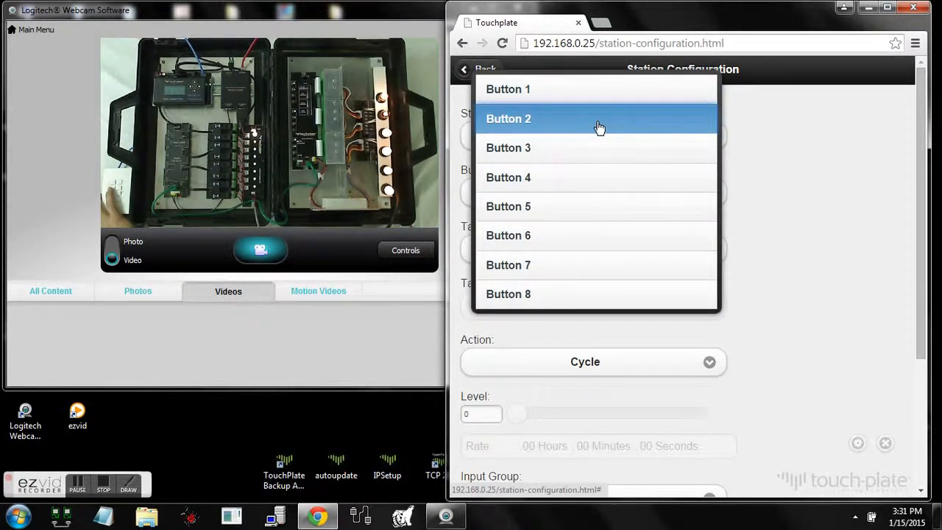
click(600, 128)
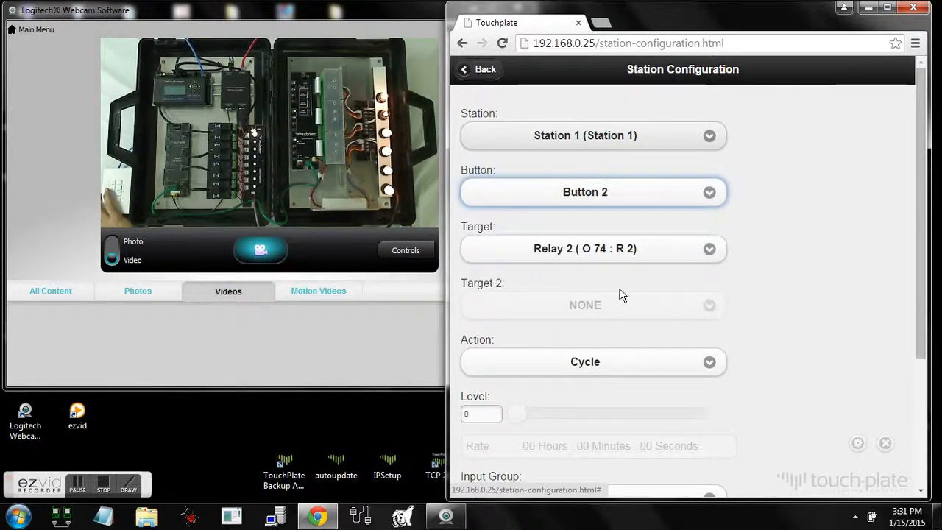
click(622, 257)
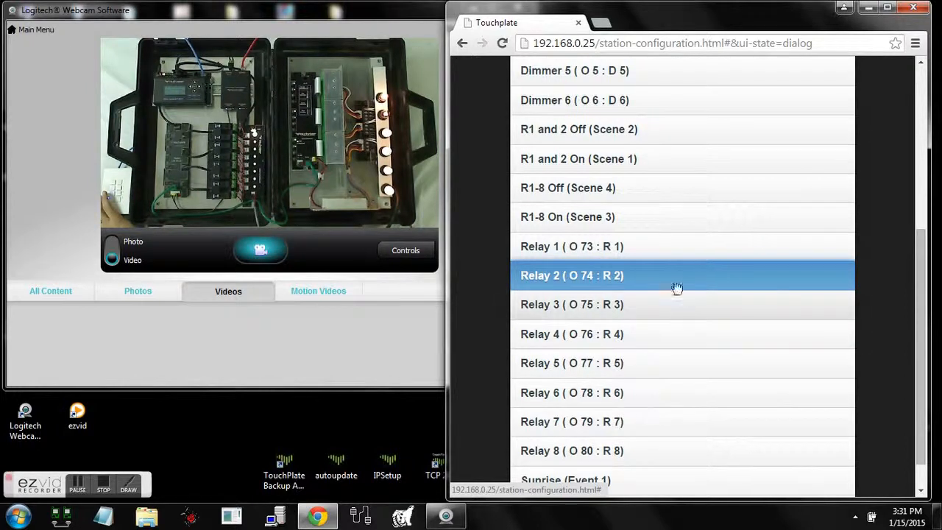
click(647, 104)
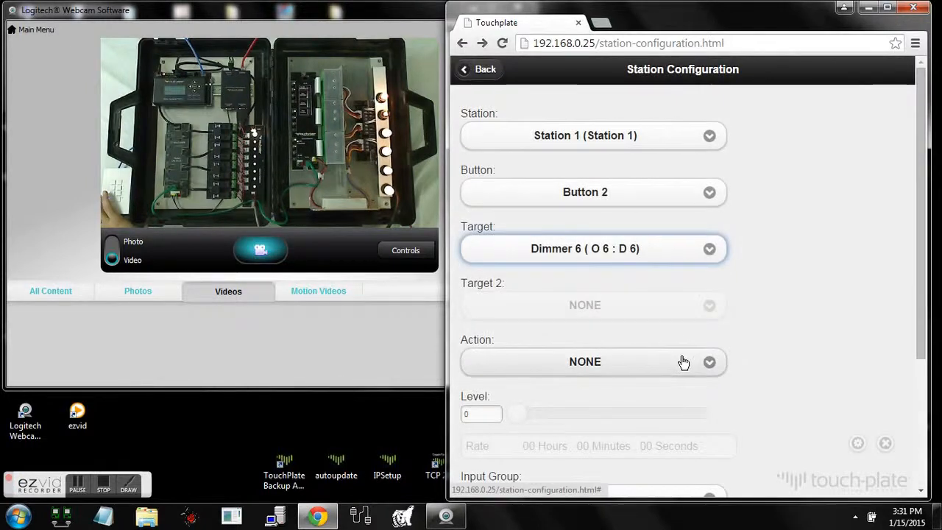
Step: Set Button 2's action to Dim Cycle and send the configuration to the controller
click(683, 361)
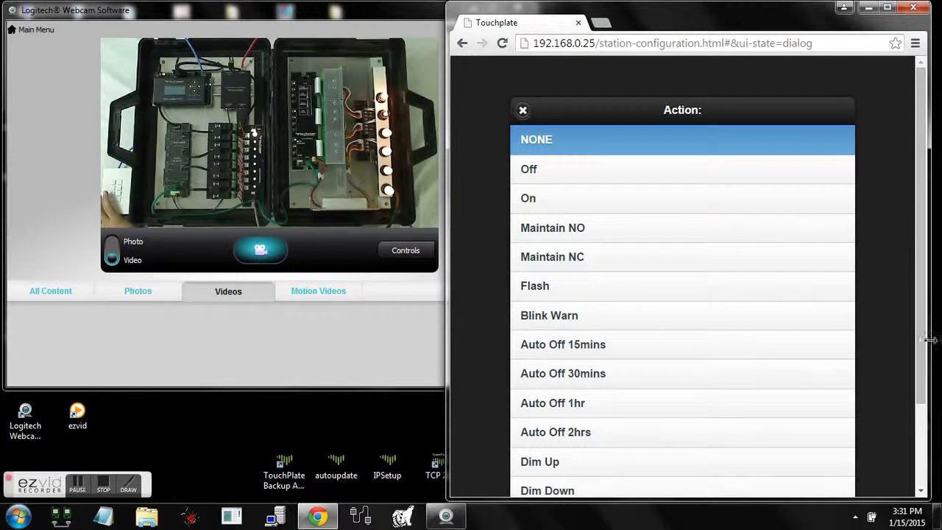
drag(925, 346, 924, 417)
click(801, 472)
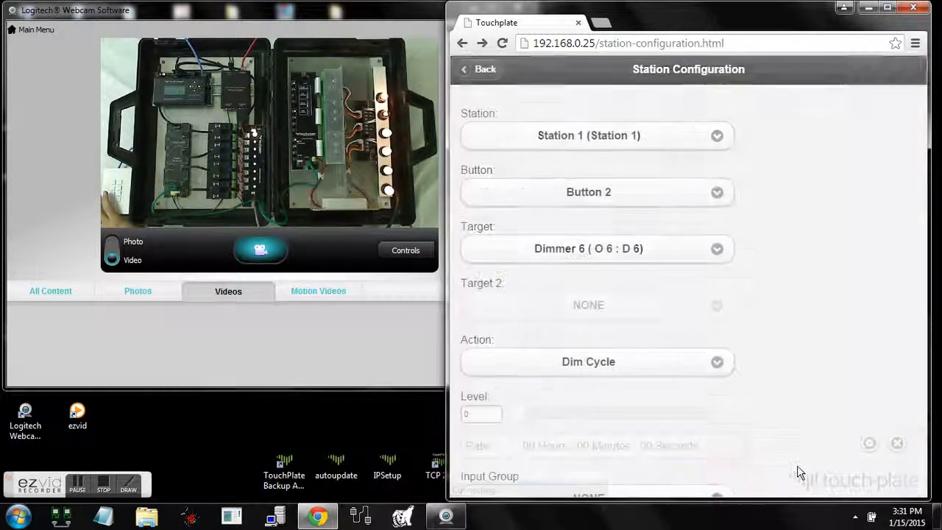
scroll(918, 442, down, 3)
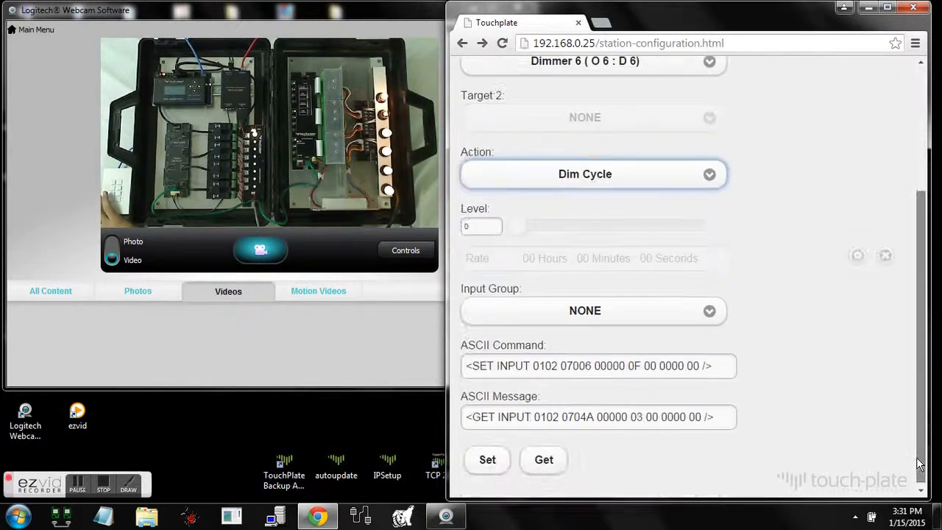
click(501, 467)
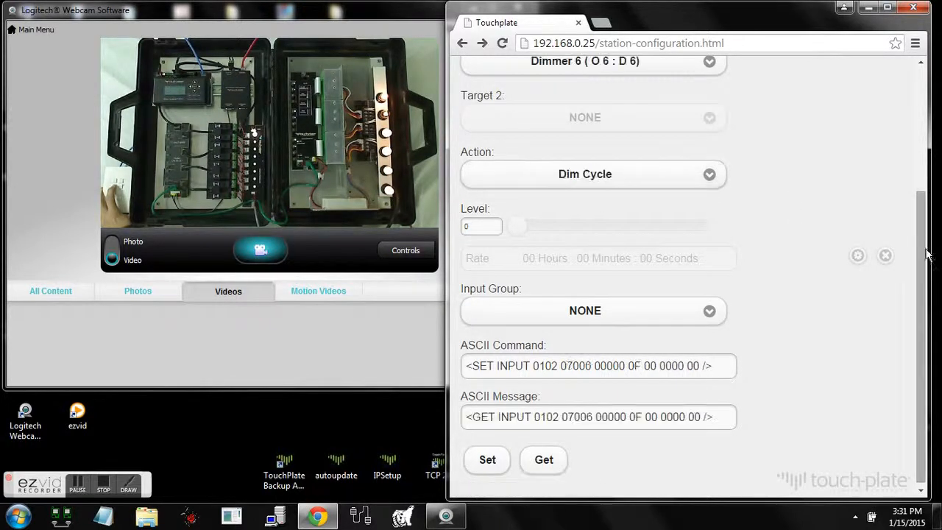
Step: Change Button 2's action to Dim To with a level of 51
scroll(924, 254, up, 3)
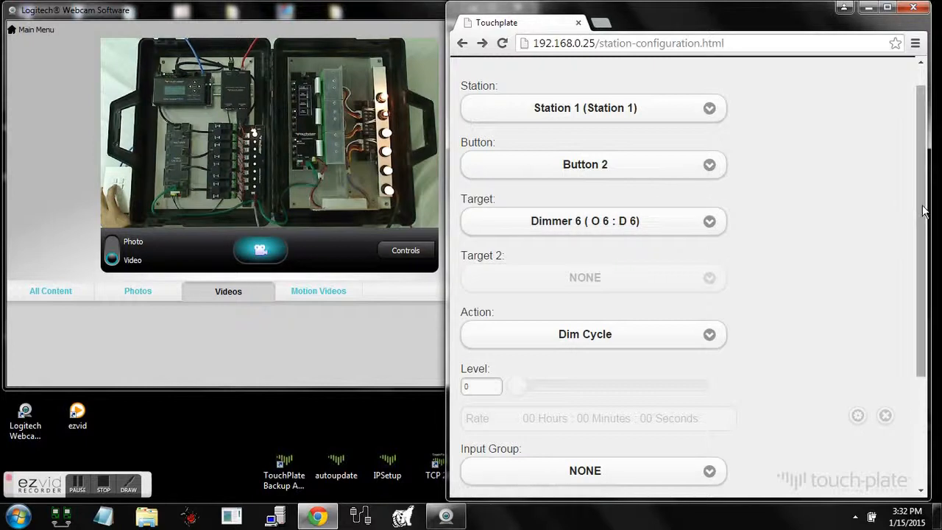
drag(922, 234, 929, 329)
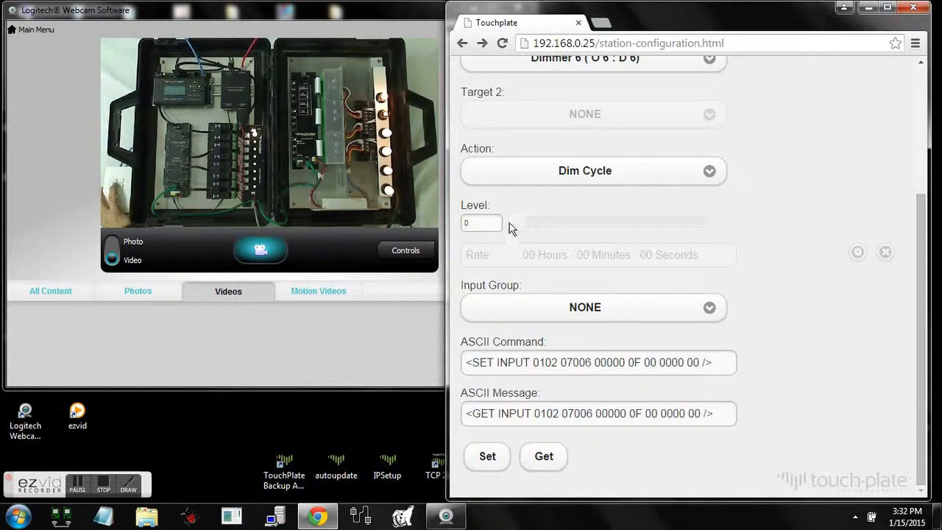
click(567, 181)
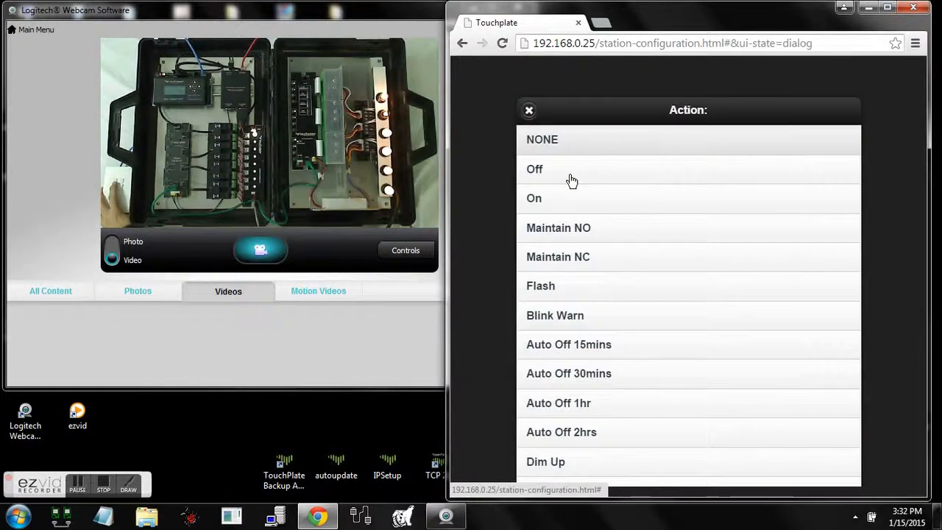
click(576, 418)
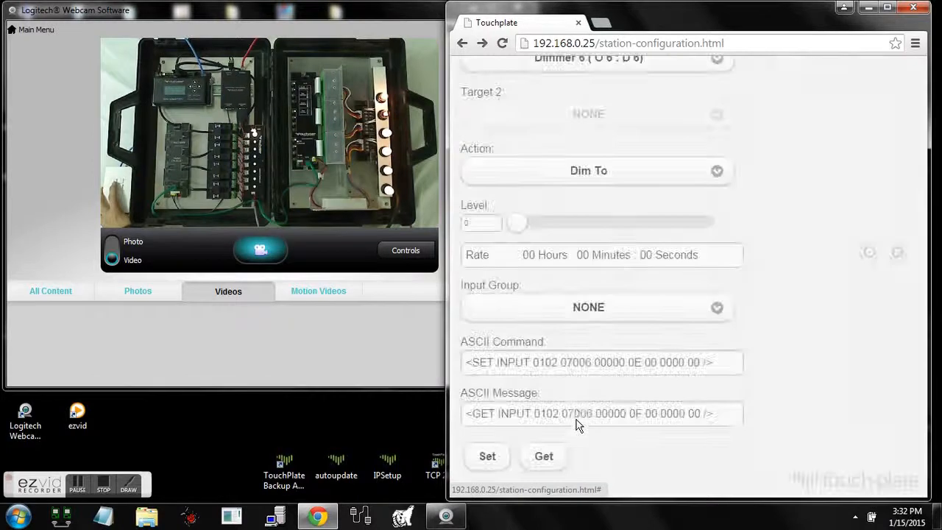
drag(517, 221, 615, 214)
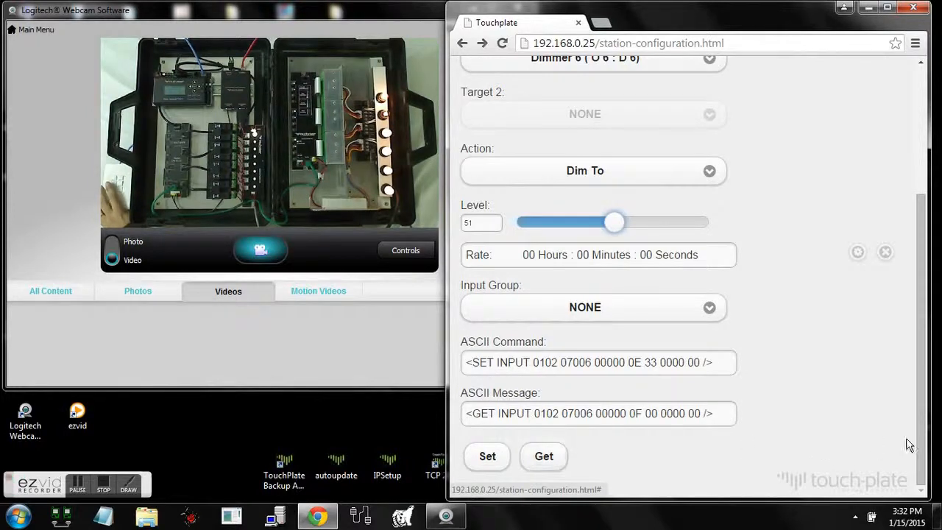
Step: Select Button 6 of Station 1 and retrieve its stored configuration from the controller
drag(920, 441, 897, 278)
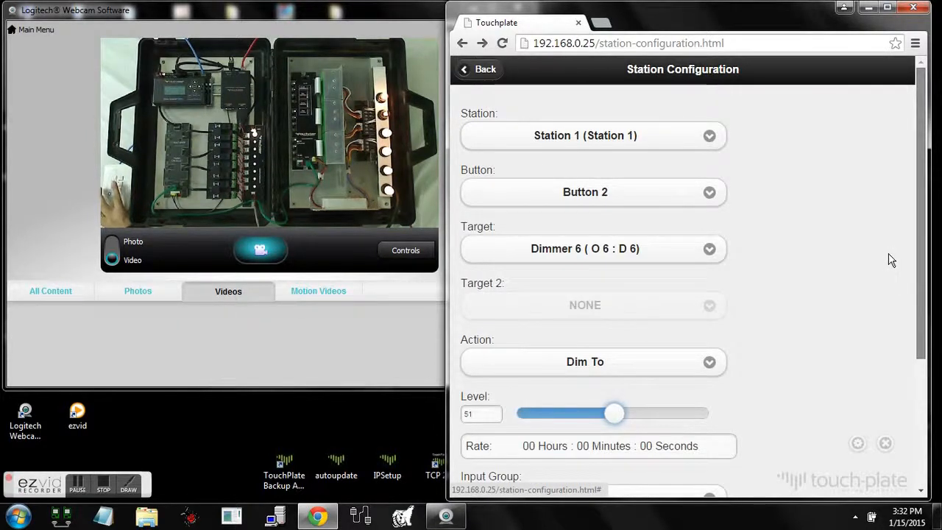
click(690, 198)
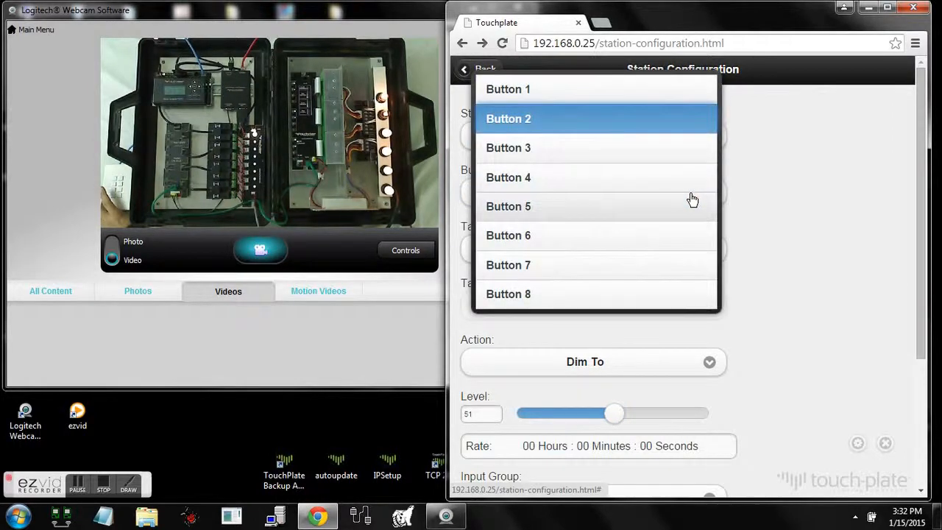
click(652, 243)
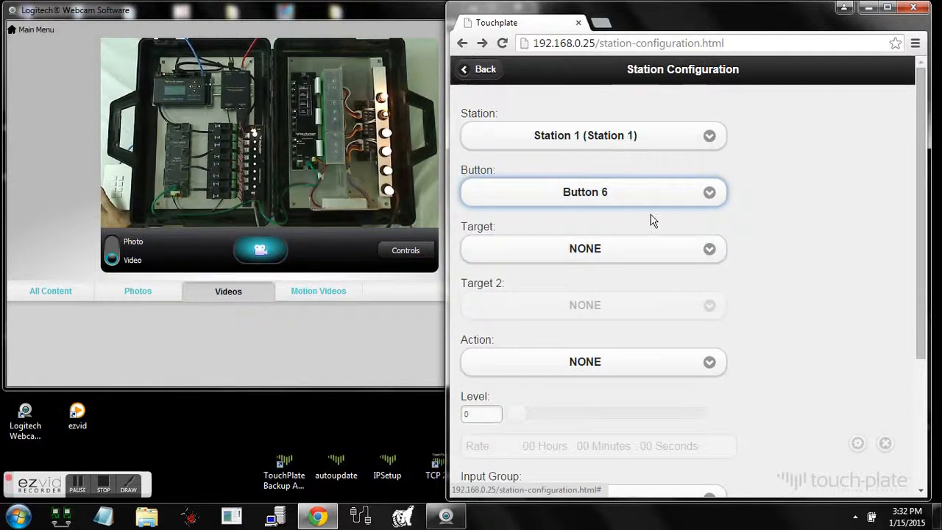
drag(923, 223, 929, 384)
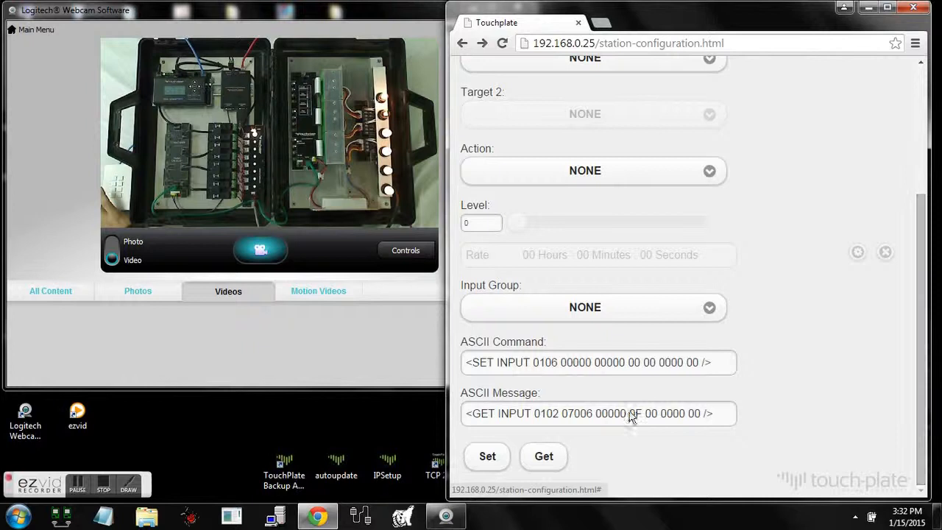
click(544, 460)
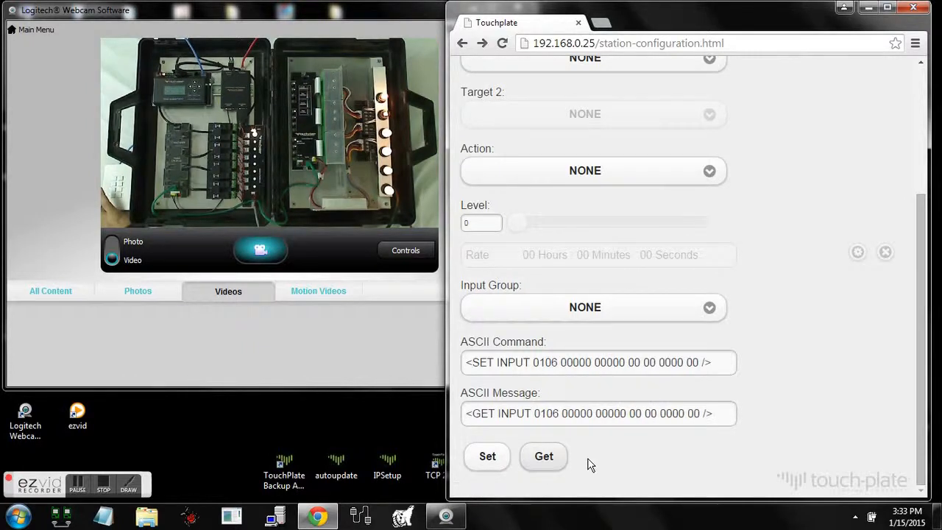
Step: Switch back to Button 2, retrieve its stored configuration and review the loaded target and action
scroll(924, 419, up, 3)
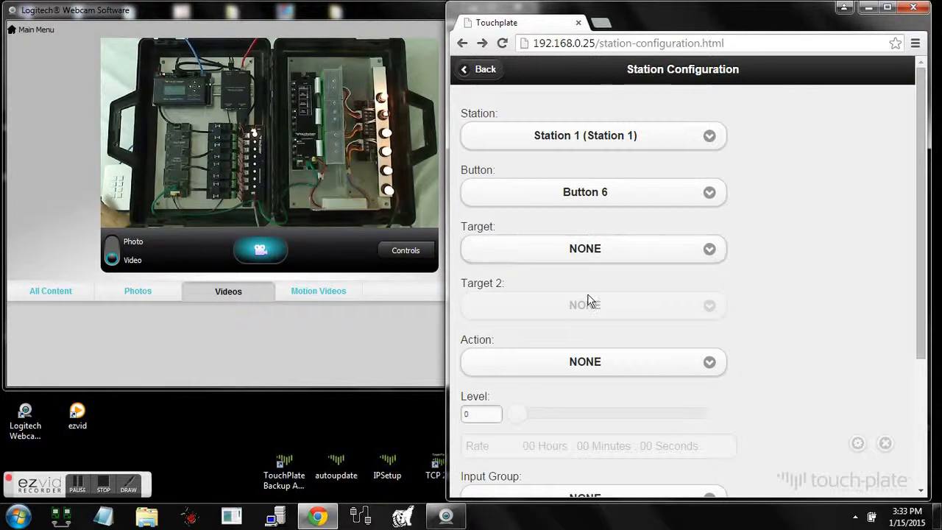
click(662, 192)
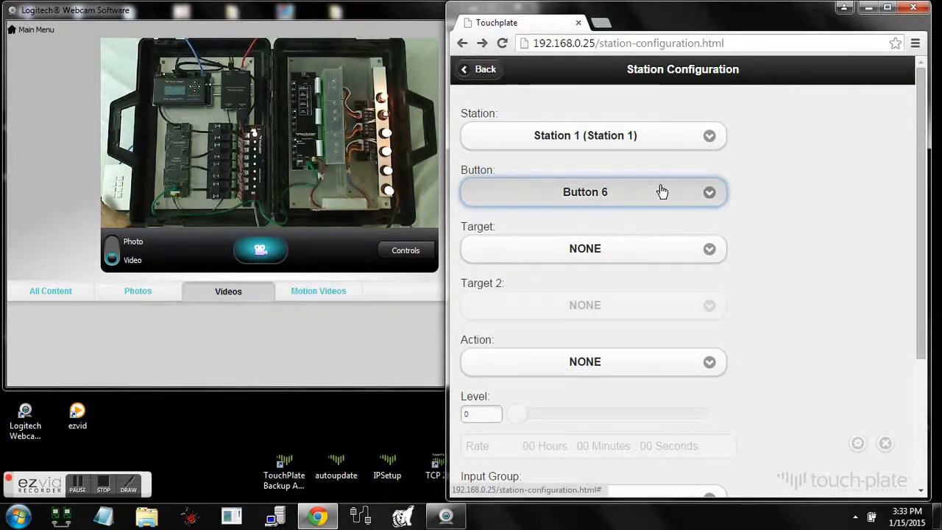
click(637, 130)
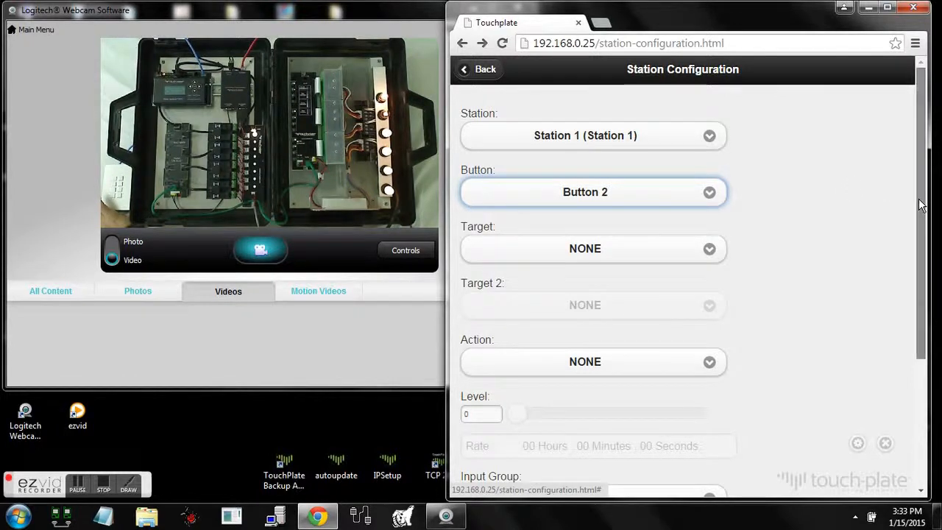
scroll(920, 205, down, 3)
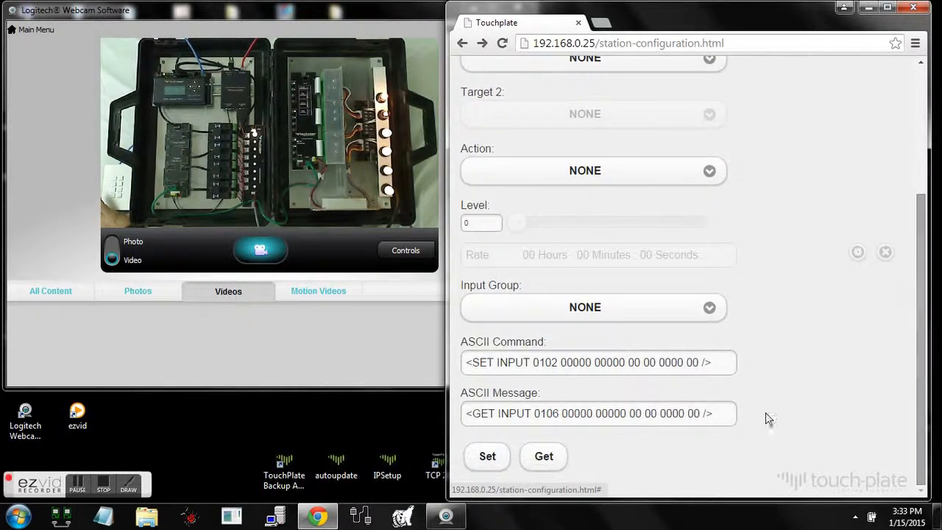
click(564, 460)
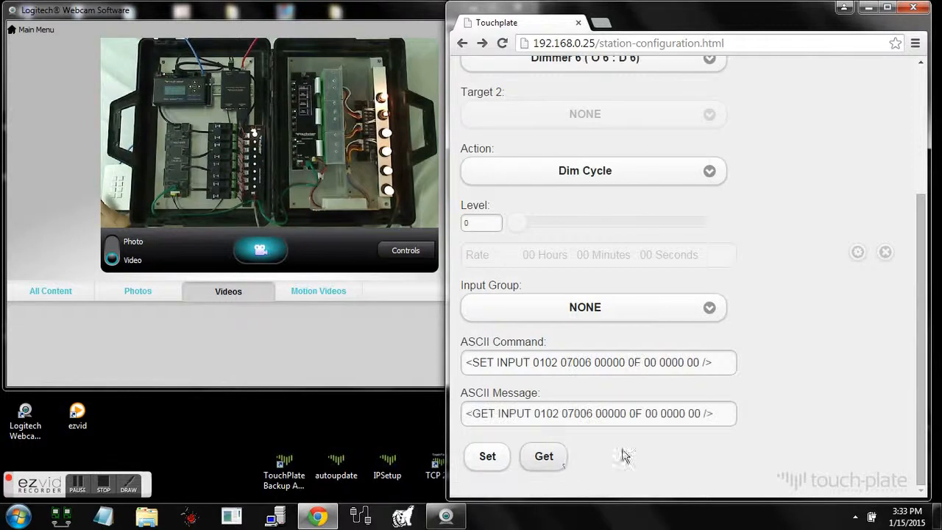
scroll(921, 357, up, 1)
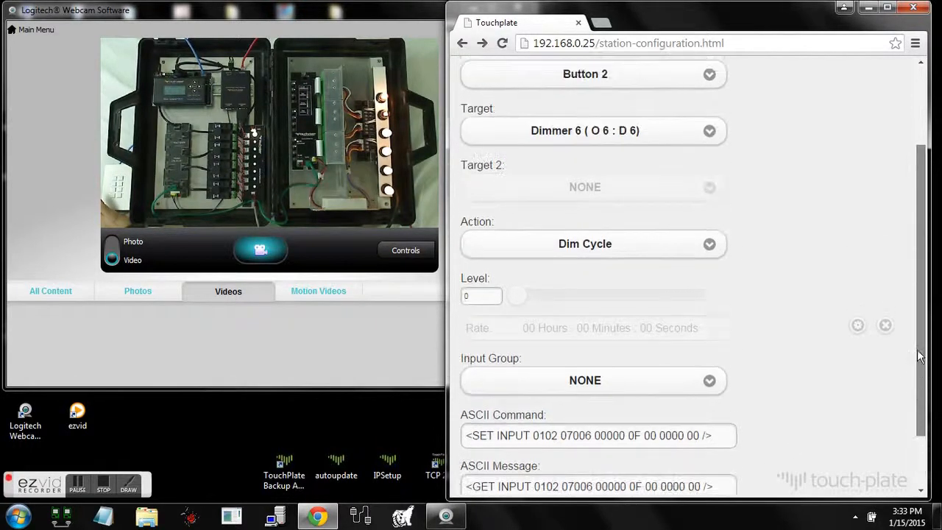
scroll(919, 357, up, 1)
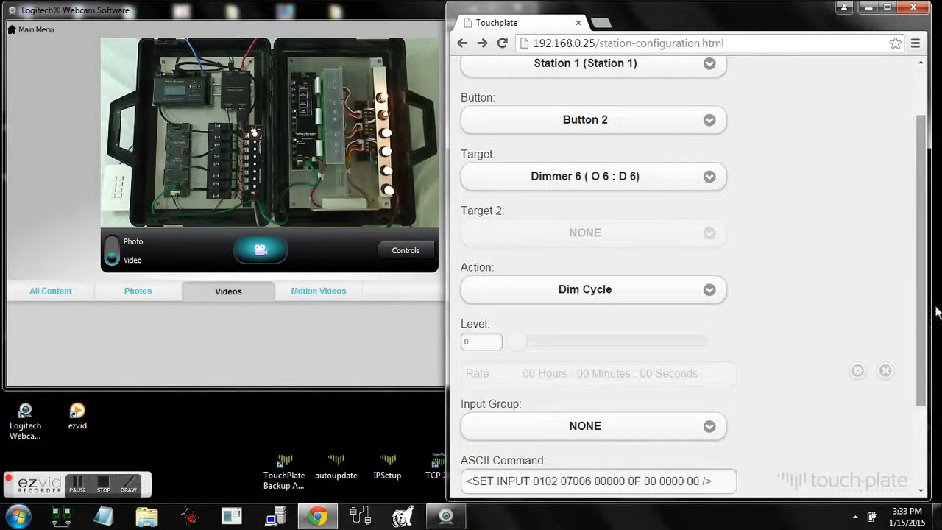
scroll(925, 309, up, 2)
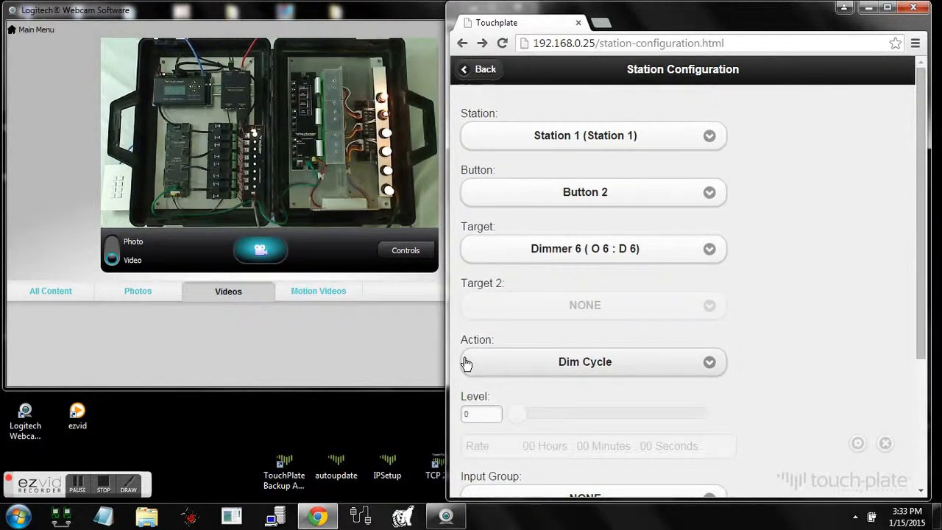
click(105, 486)
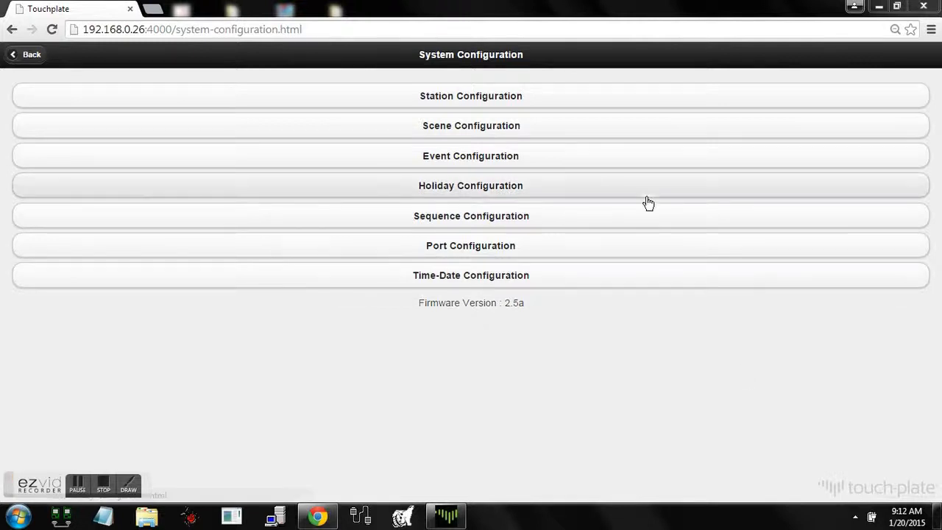
Step: Open the scene configuration, choose the scene Relays 1-2 On (Scene 1) and retrieve its list of outputs
click(566, 134)
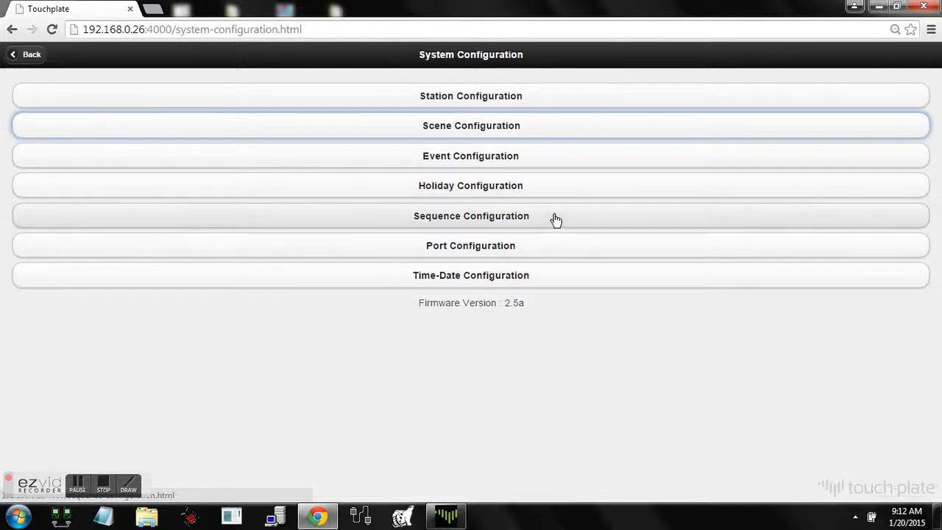
click(559, 128)
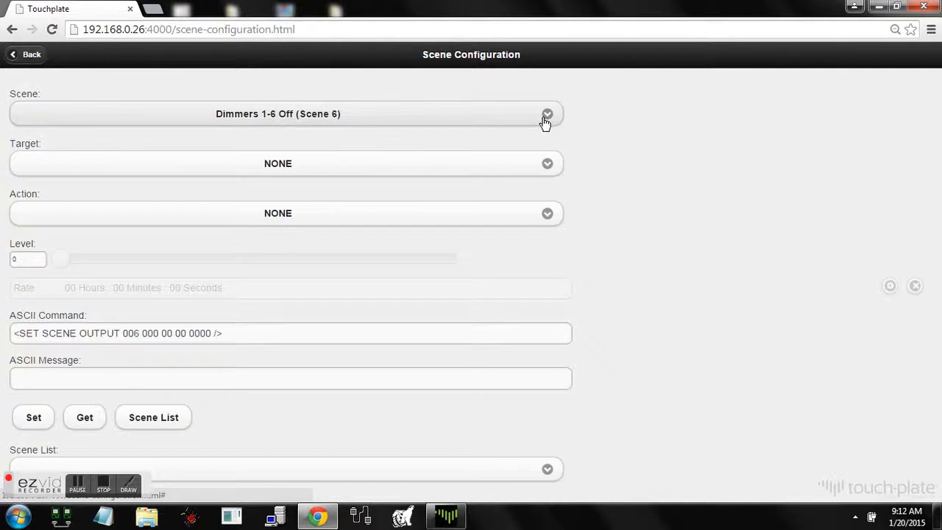
click(544, 123)
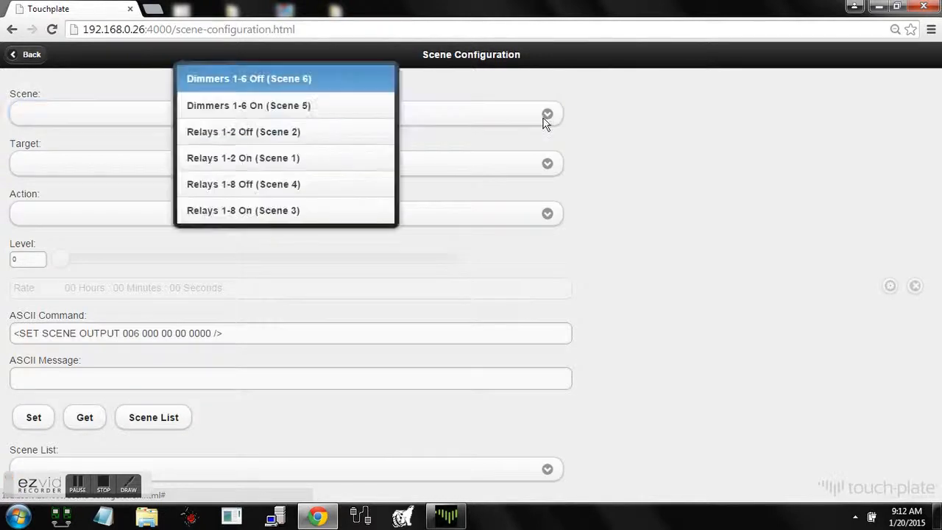
click(318, 158)
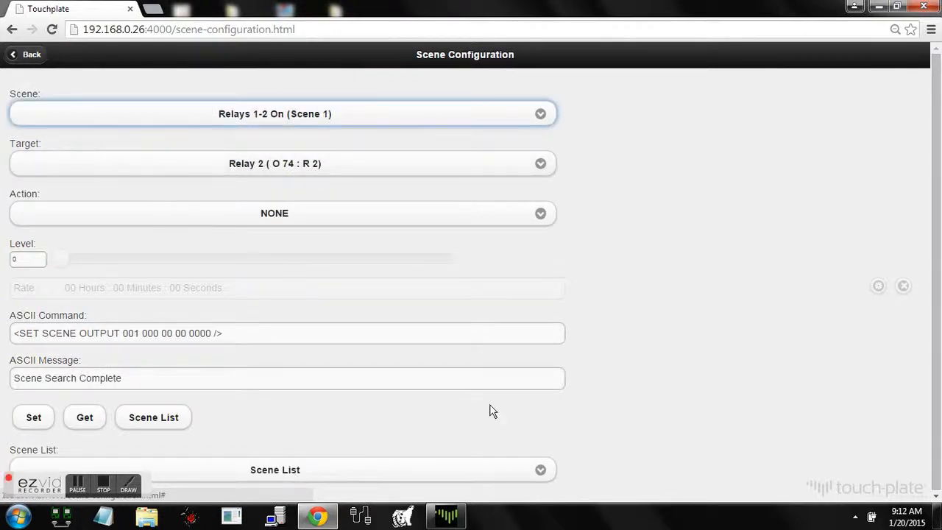
click(178, 425)
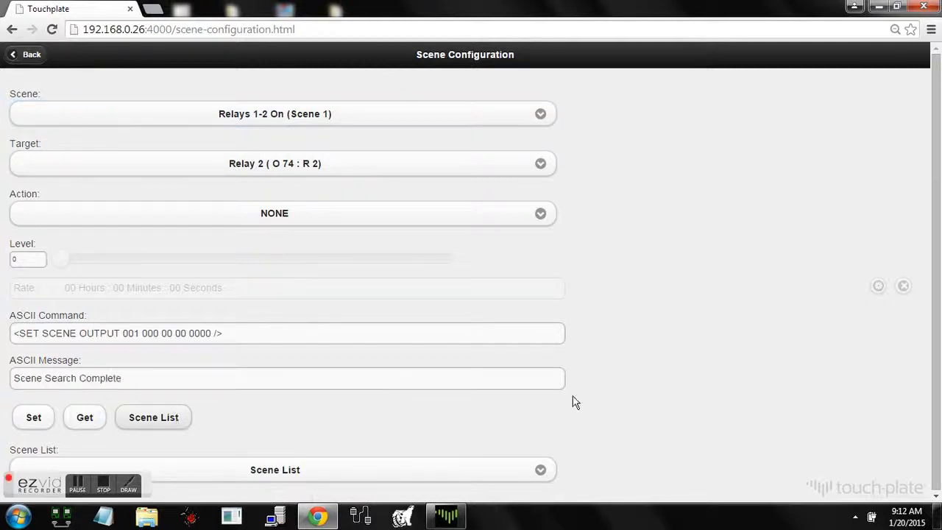
Step: Load Relay 1 from the retrieved scene list to review its target and action
key(ctrl+minus)
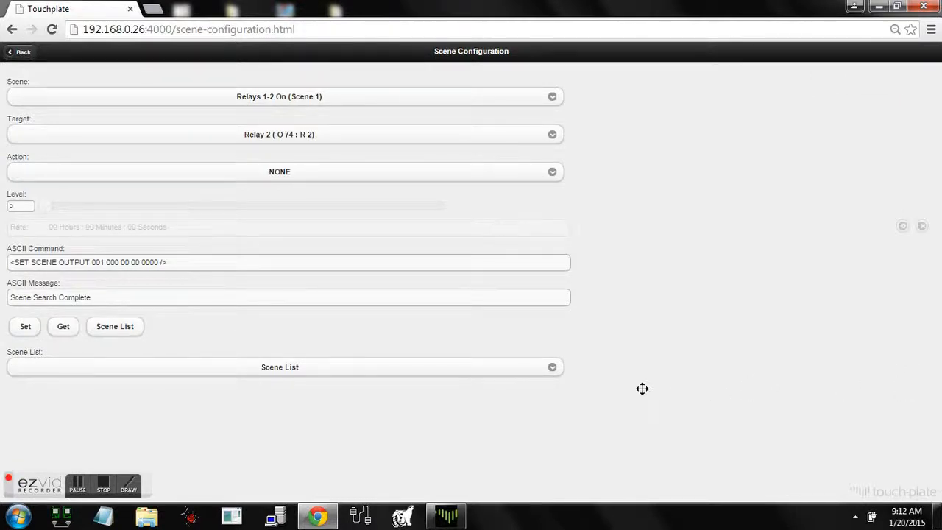
click(511, 377)
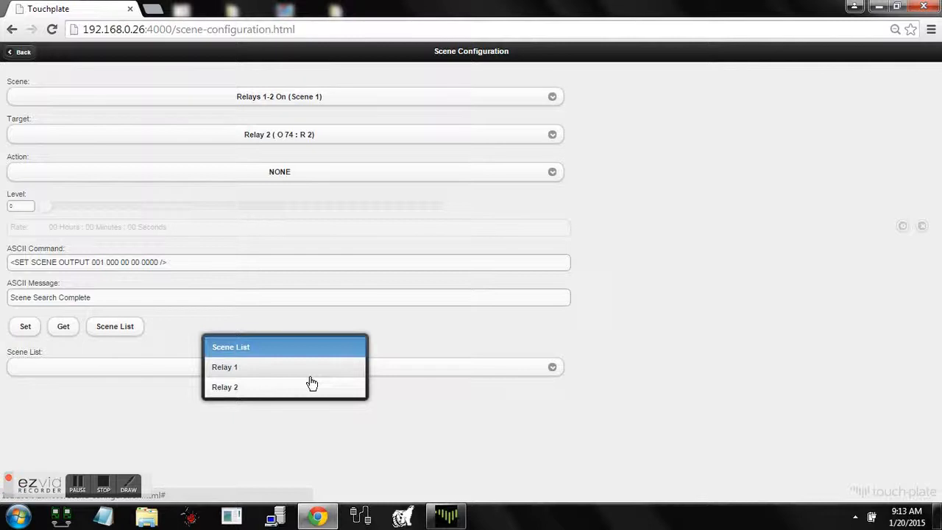
click(266, 378)
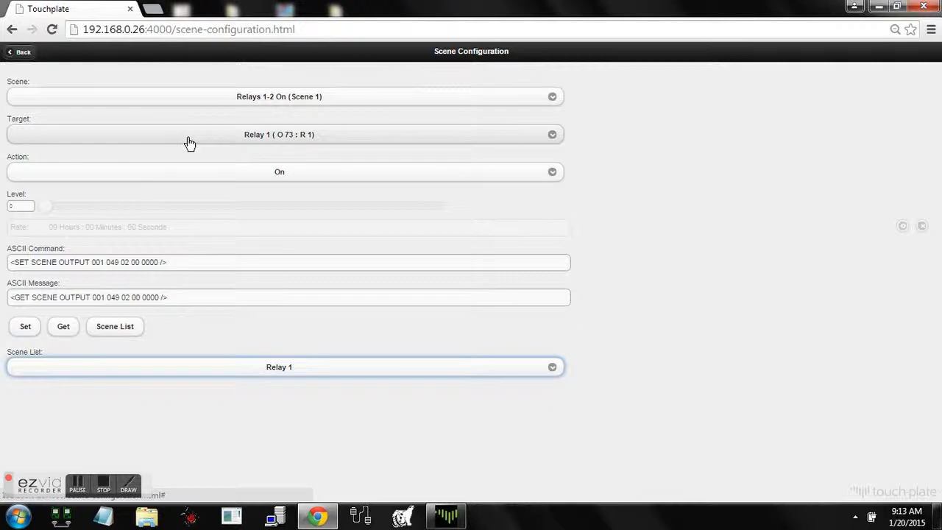
Step: Load Relay 2 from the scene list, set its action to On and write the change to the controller
click(229, 372)
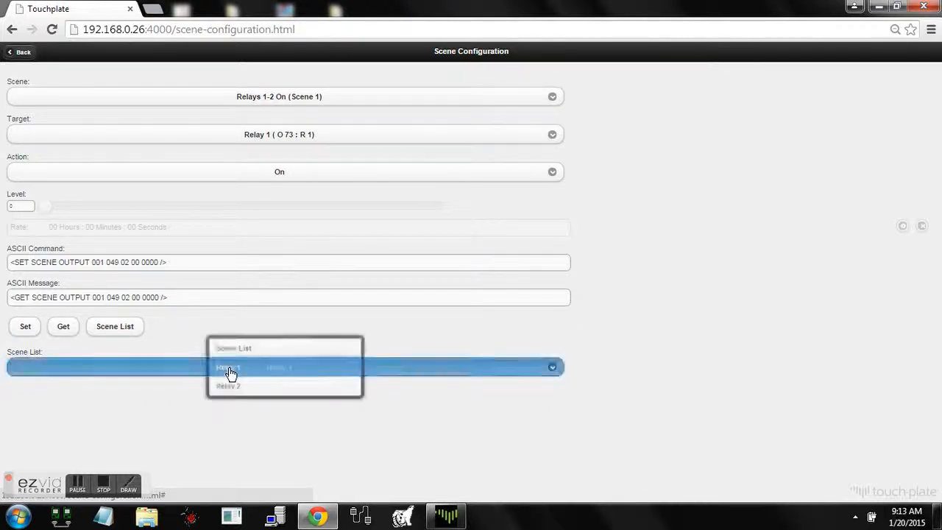
click(230, 388)
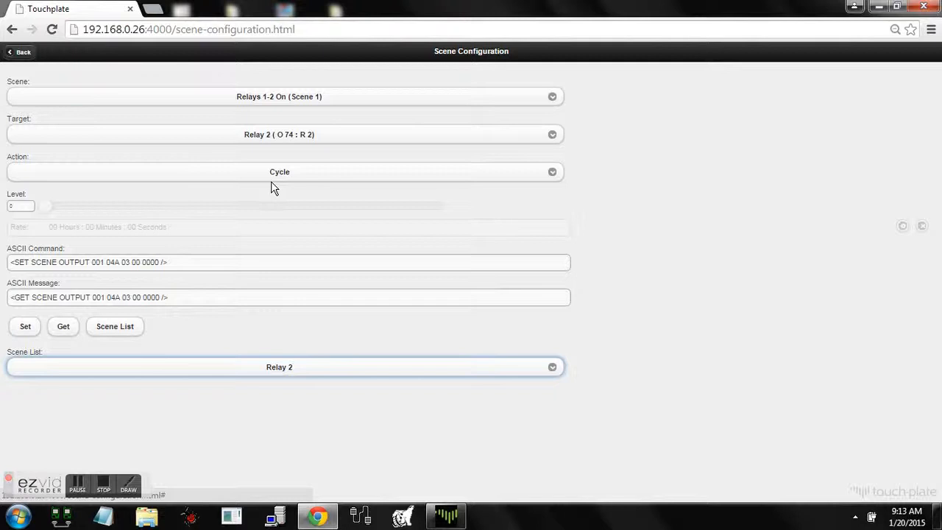
click(318, 181)
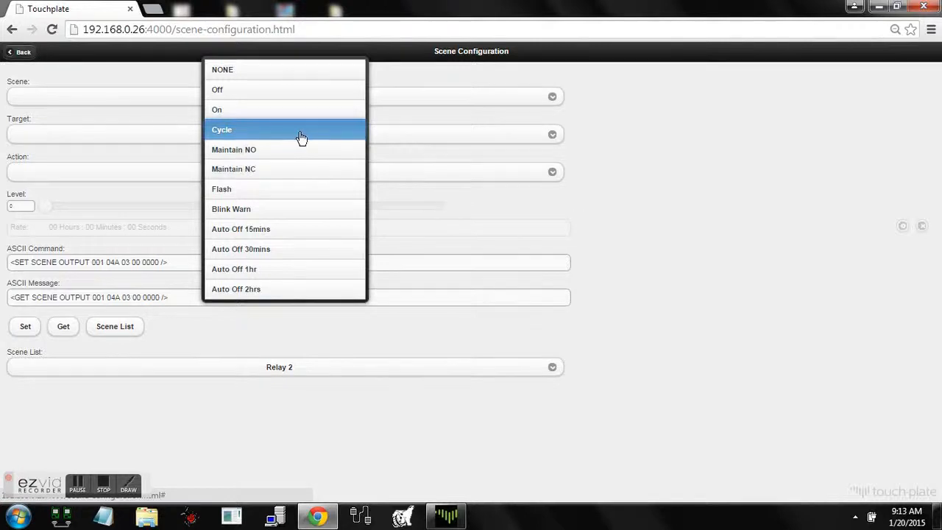
click(293, 111)
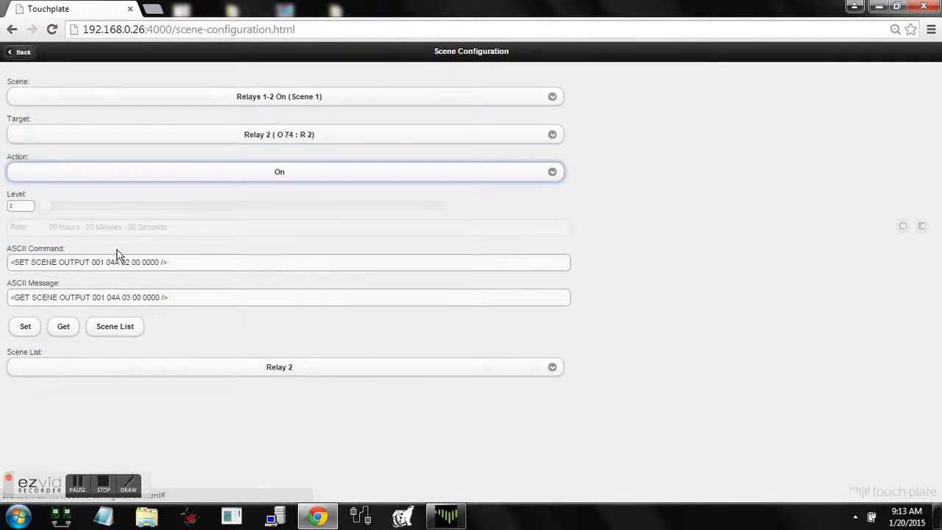
click(24, 328)
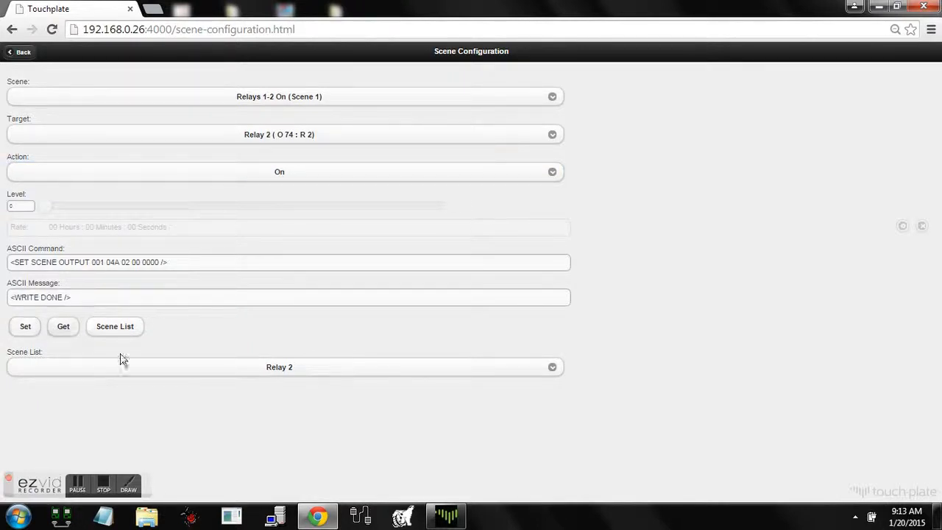
Step: Reload Relay 1 and Relay 2 from the scene list to check their stored actions
click(147, 374)
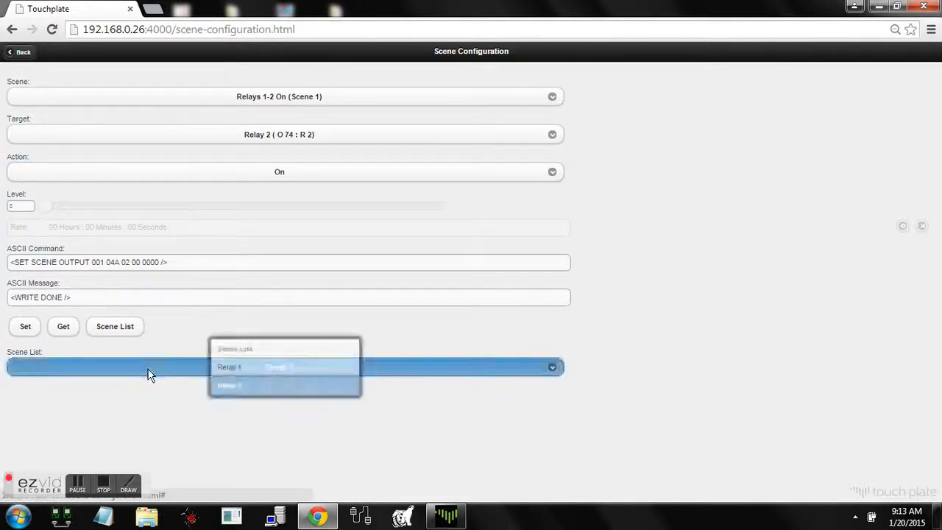
click(219, 368)
click(216, 371)
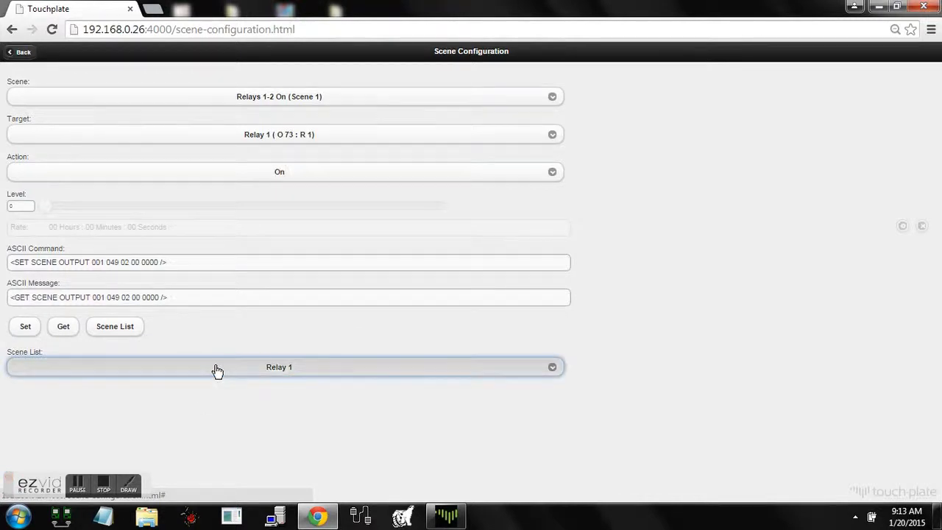
click(224, 388)
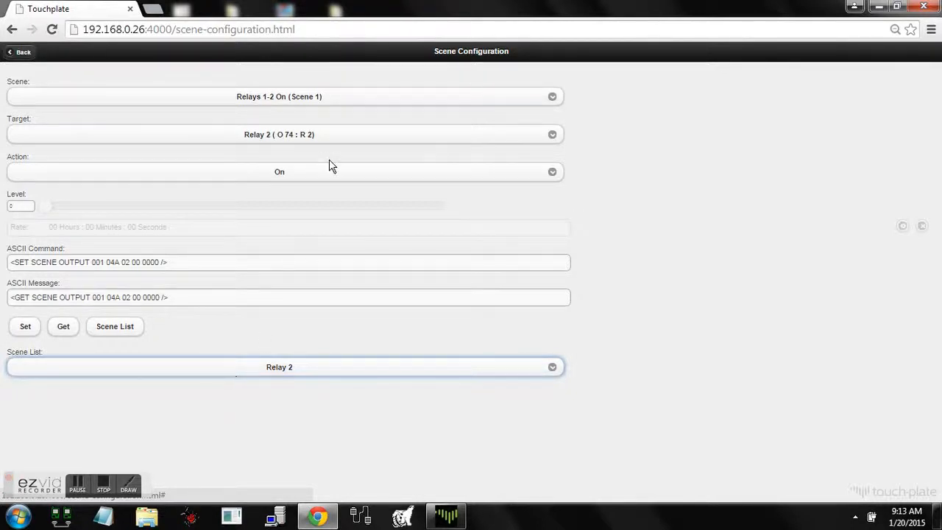
Step: Choose the scene Dimmers 1-6 On (Scene 5), retrieve its list of outputs and load Dimmer 1
click(341, 103)
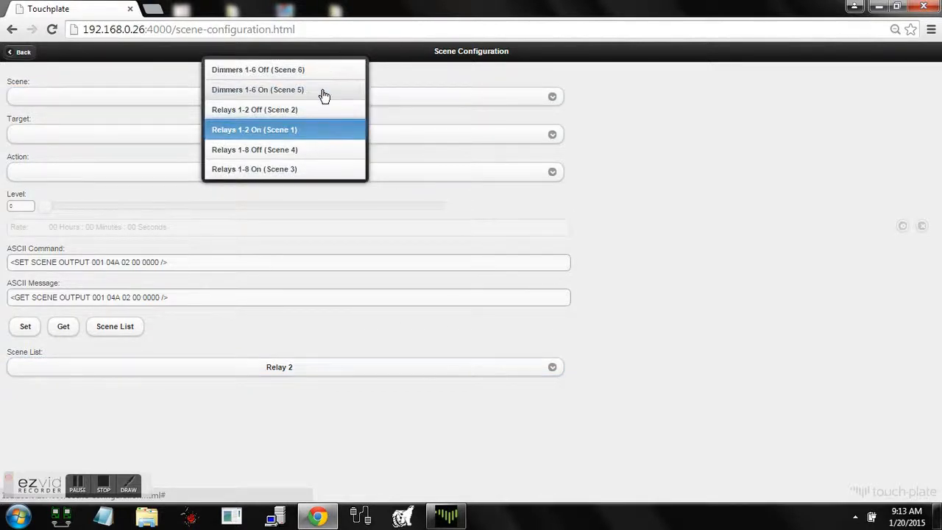
click(324, 91)
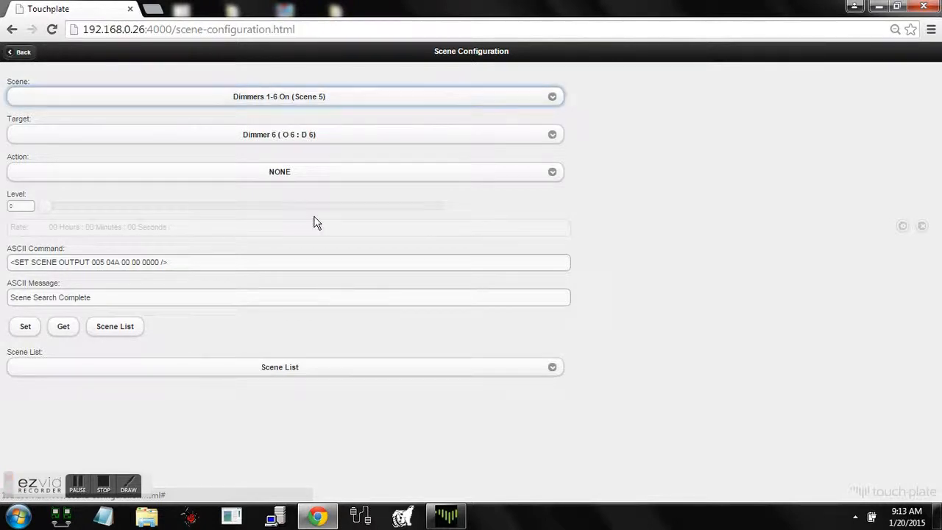
click(120, 329)
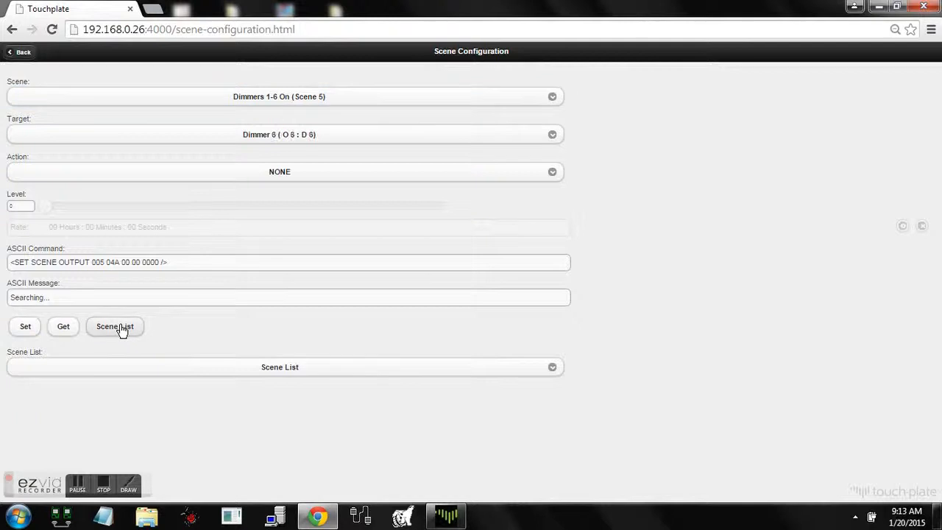
click(160, 367)
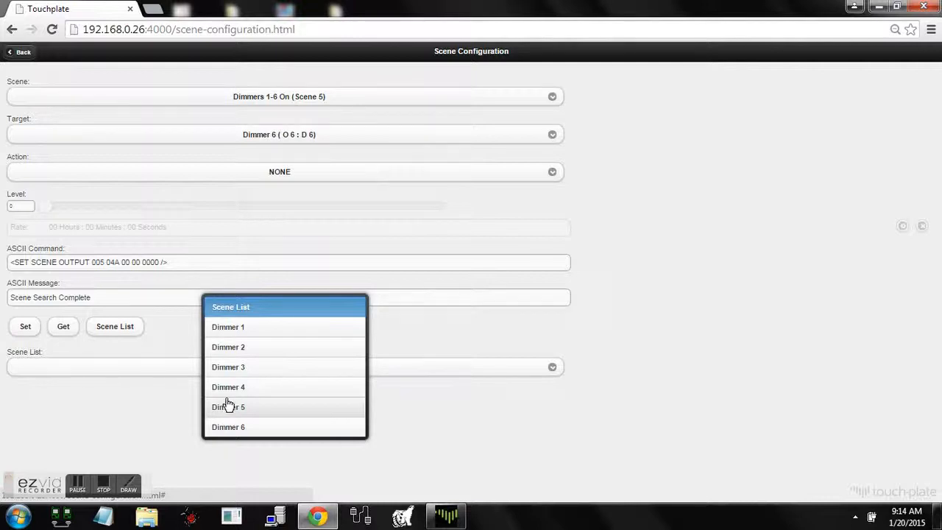
click(231, 332)
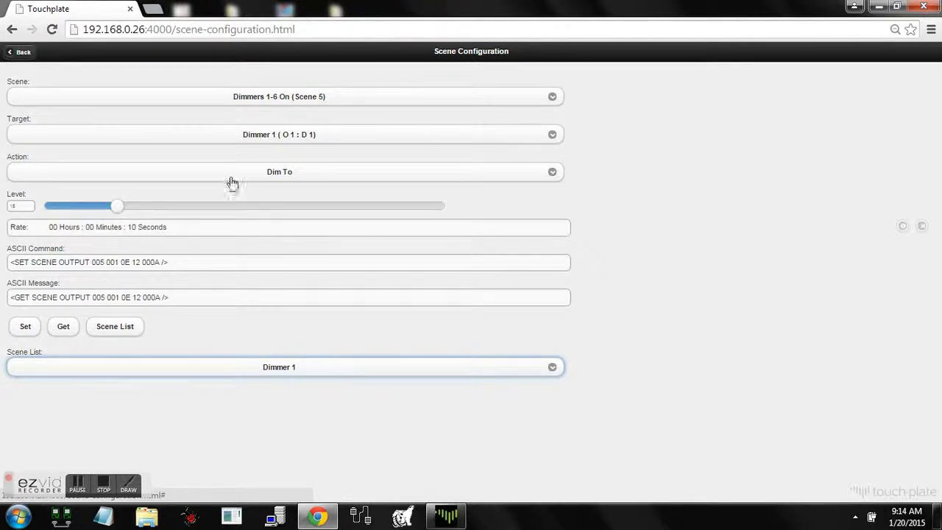
Step: Try a level of 79 for Dimmer 1 and reload its stored settings from the controller without saving
drag(119, 206, 362, 207)
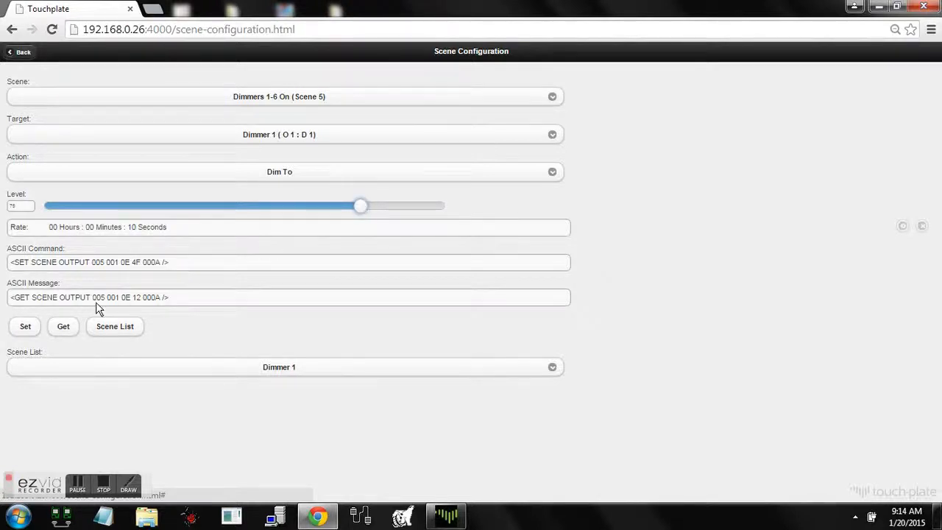
click(64, 328)
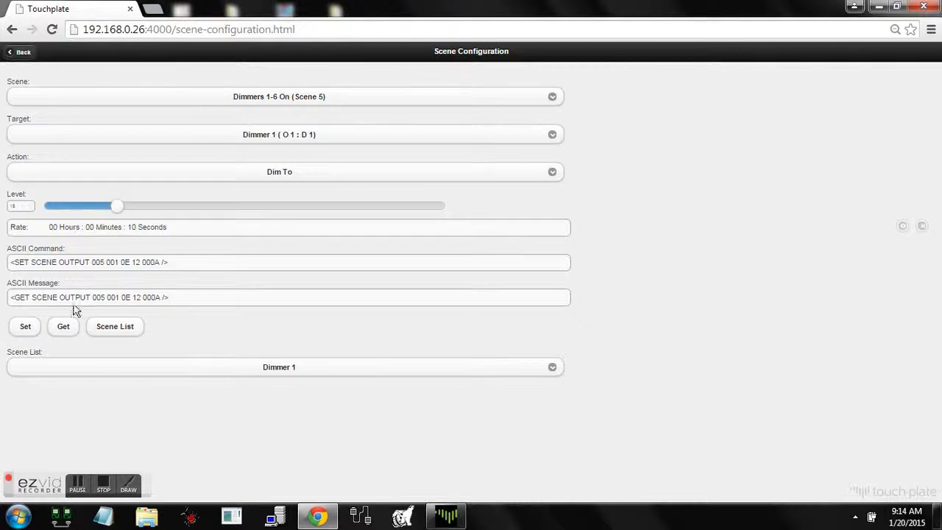
Step: Try a level of 60 and the Dim Cycle action for Dimmer 1, and restore its settings from the controller
drag(121, 210, 284, 208)
click(213, 177)
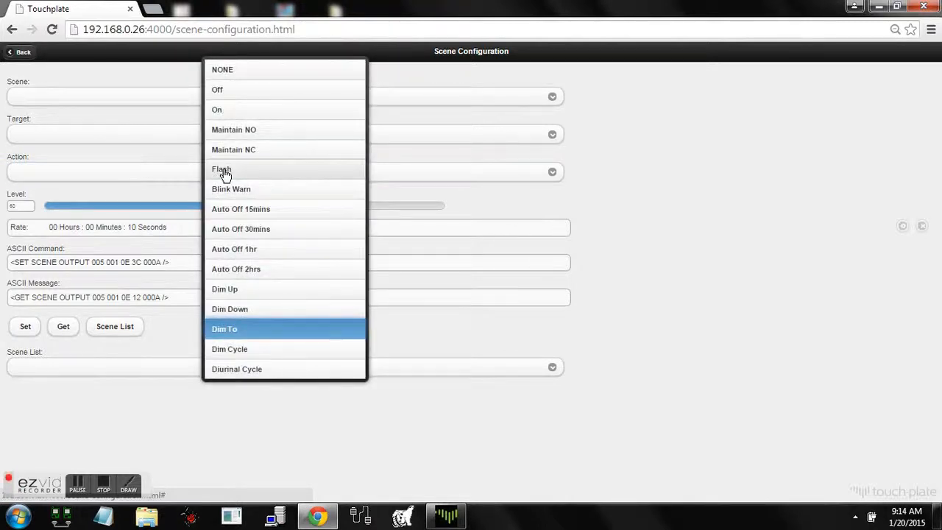
click(225, 352)
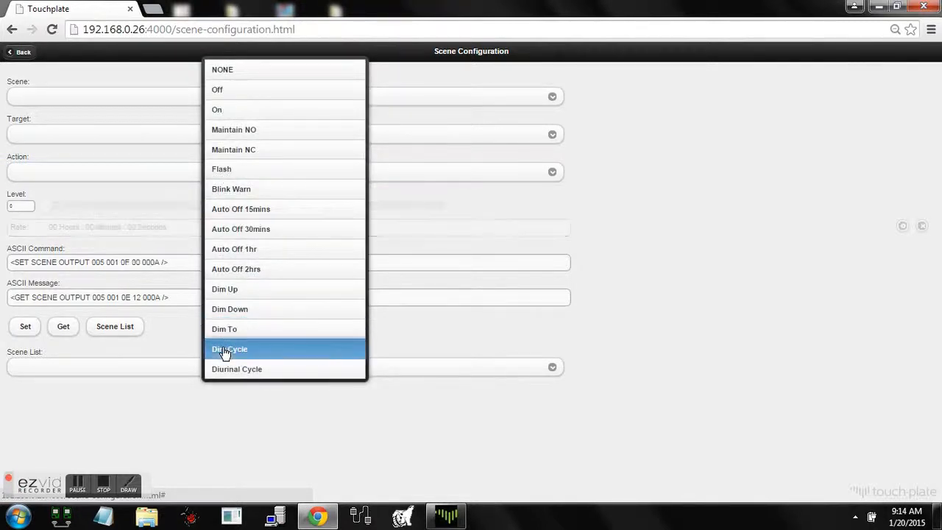
click(157, 410)
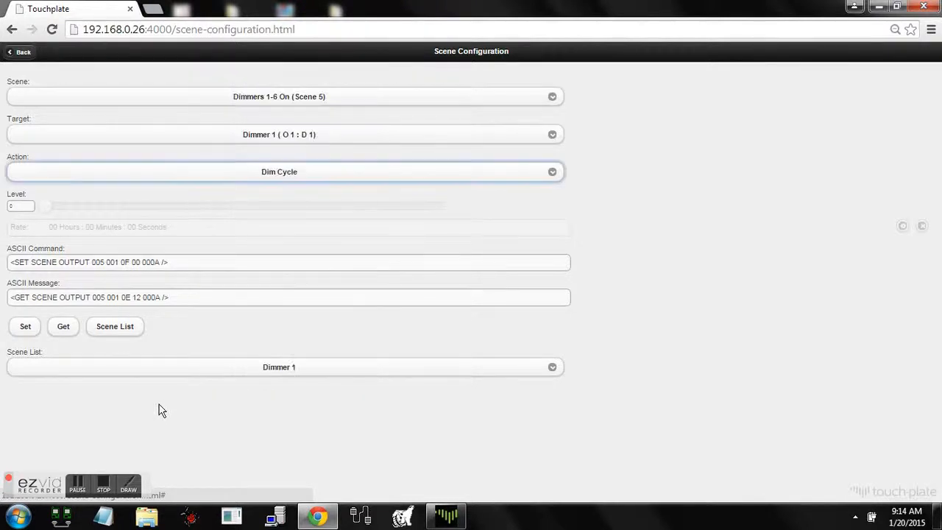
click(62, 328)
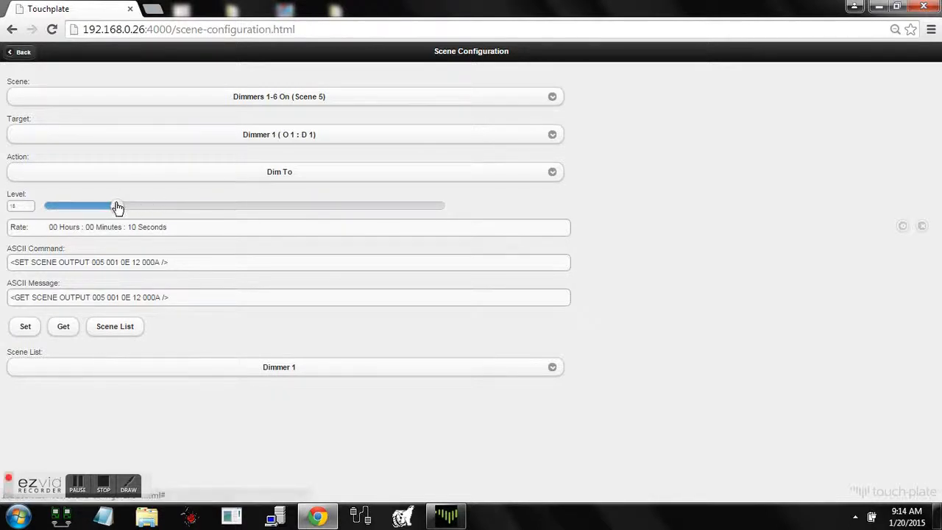
Step: Set Dimmer 1's level to 50 with a rate of 1 minute and write the settings to the controller
drag(118, 207, 246, 205)
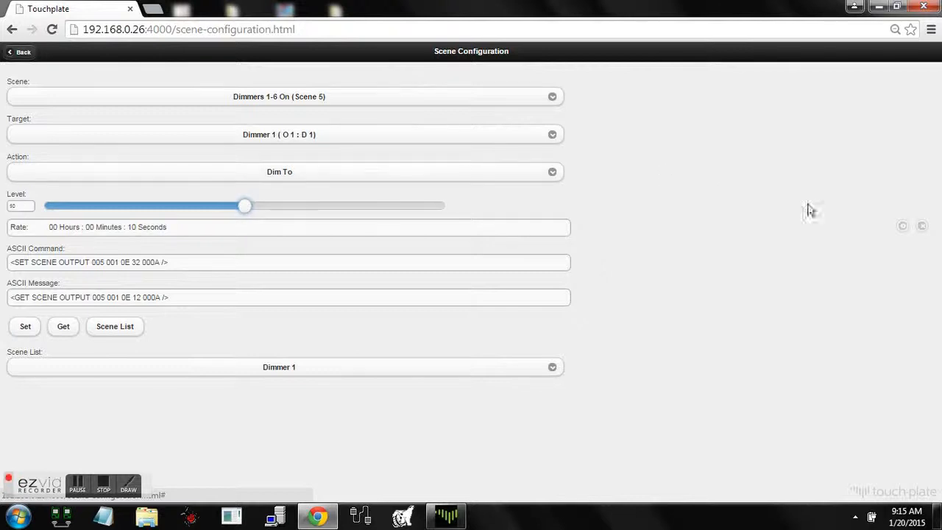
click(902, 225)
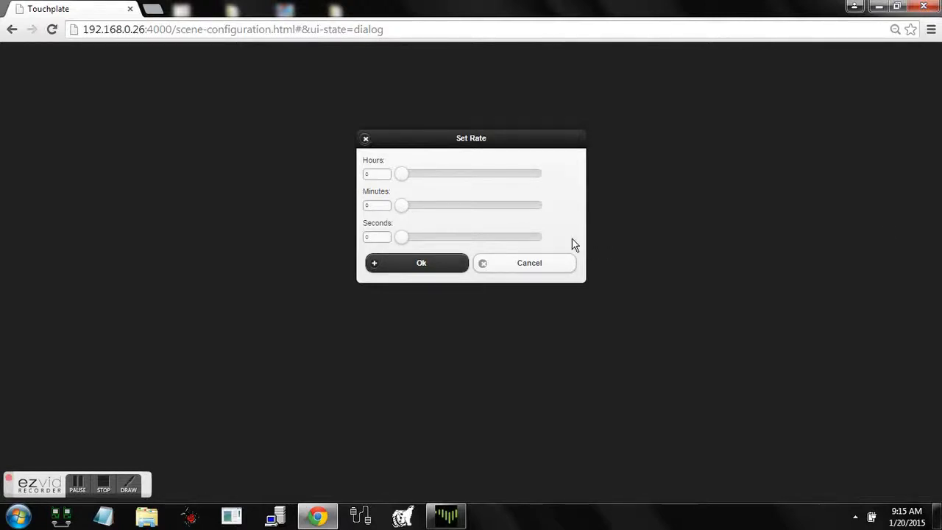
click(404, 178)
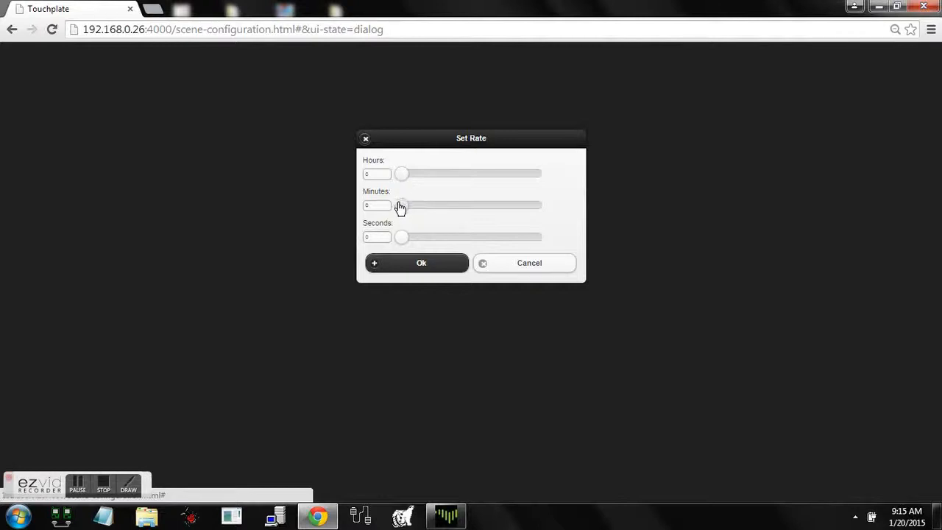
click(402, 209)
drag(402, 213, 406, 215)
click(396, 264)
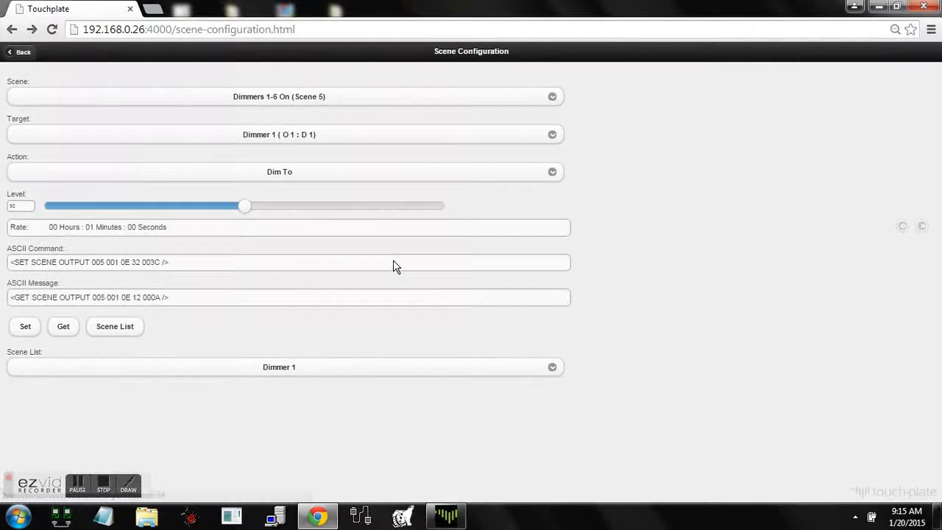
click(30, 327)
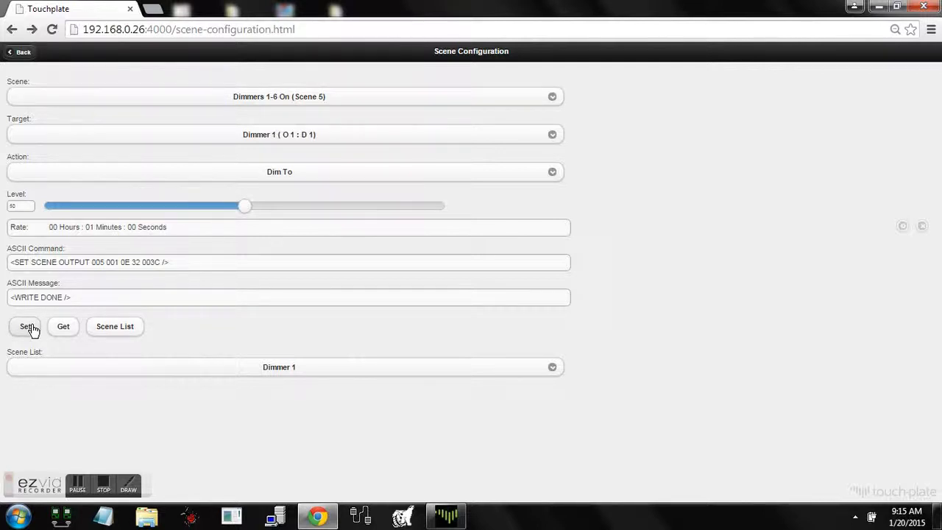
click(105, 486)
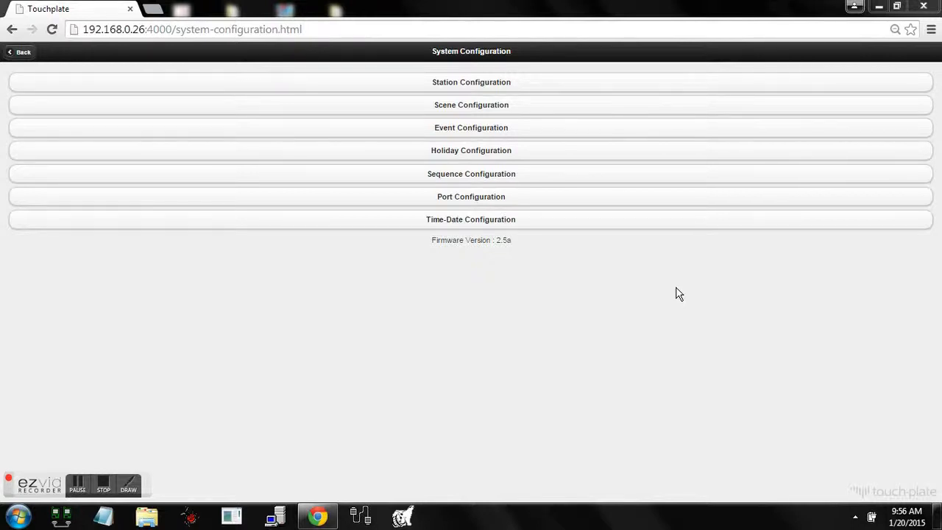
Step: Open the event configuration and load the settings of Sunset (Event 2)
click(533, 135)
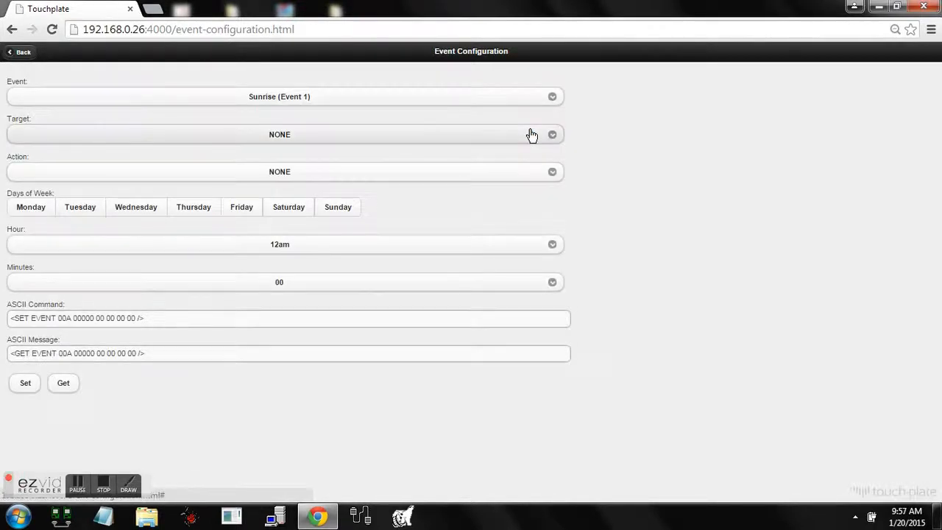
click(489, 104)
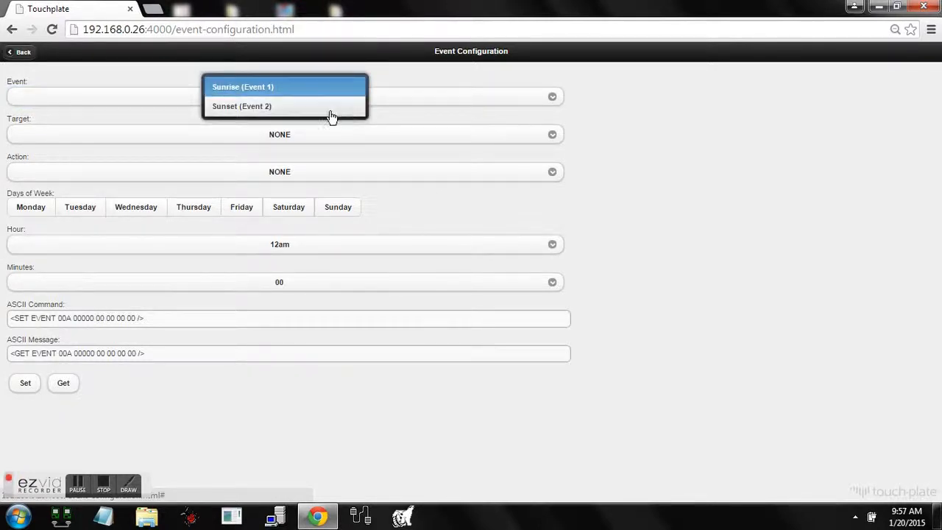
click(330, 111)
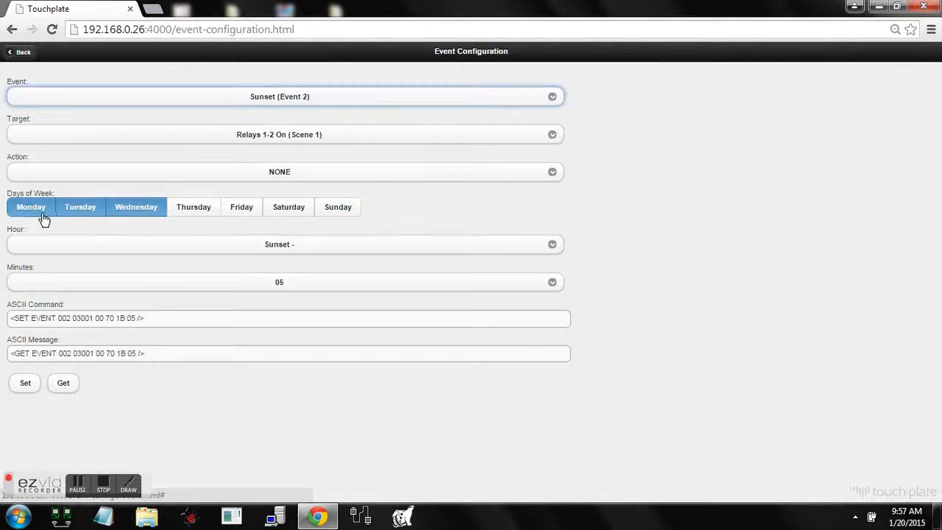
Step: Add Thursday, Friday, Saturday and Sunday to the Sunset event's days and write the event to the controller
click(190, 218)
click(240, 211)
click(274, 209)
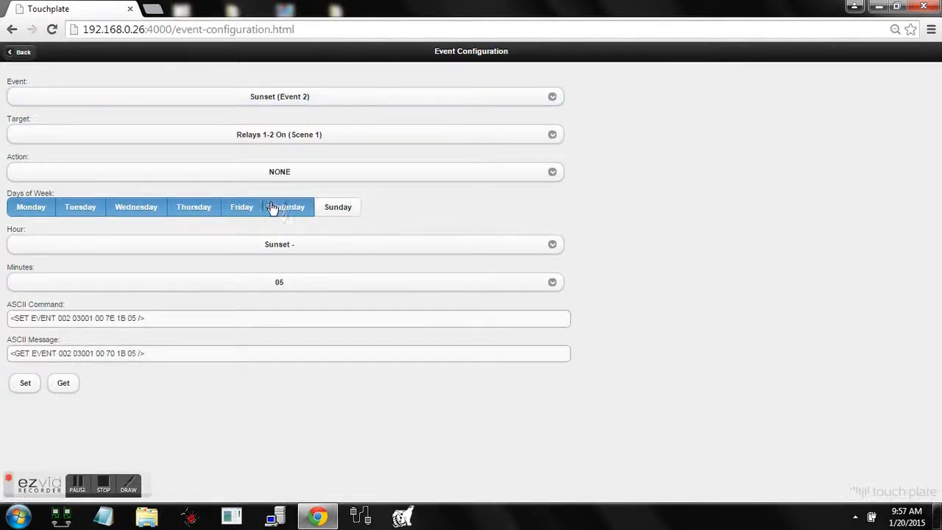
click(337, 210)
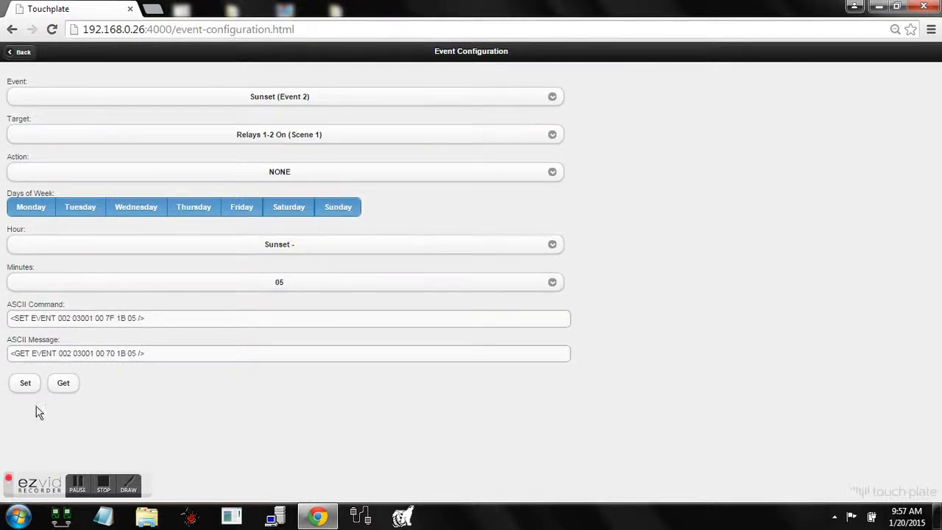
click(26, 384)
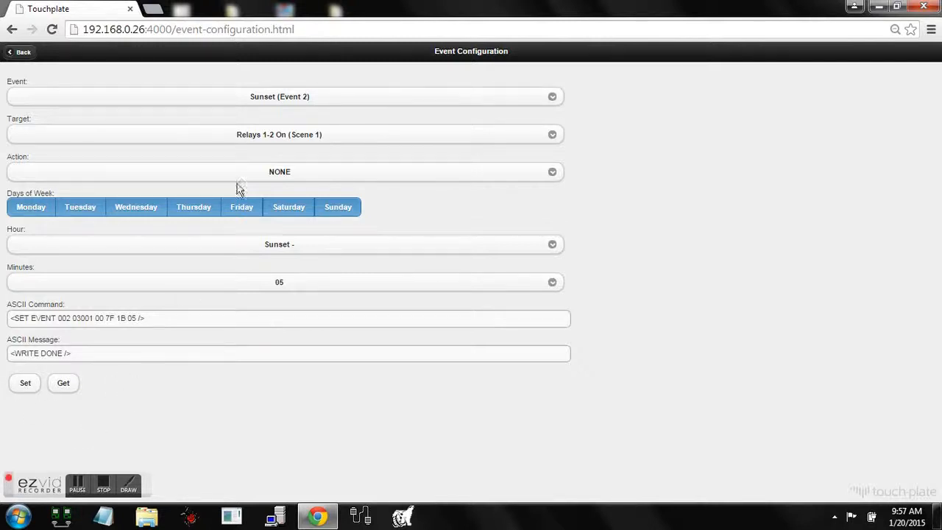
Step: Load Sunrise (Event 1) and set its target to Relays 1-8 Off (Scene 4)
click(251, 105)
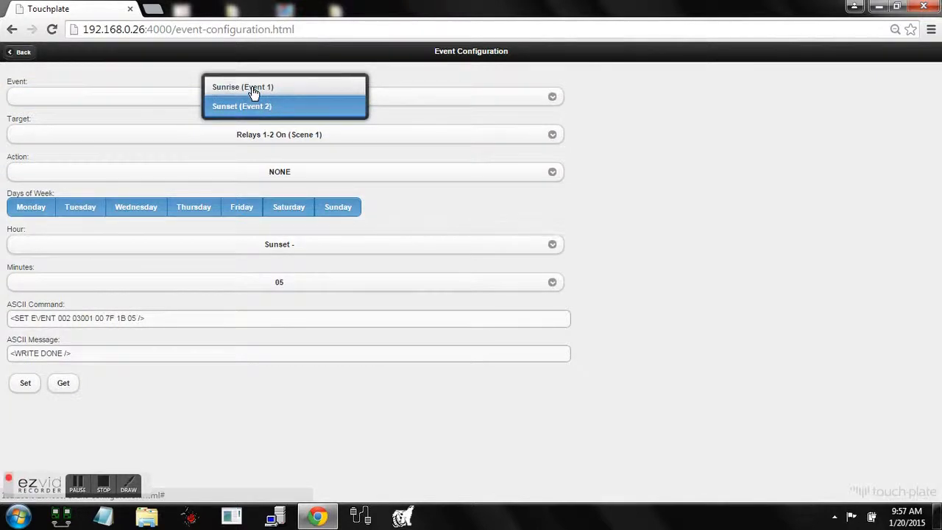
click(253, 89)
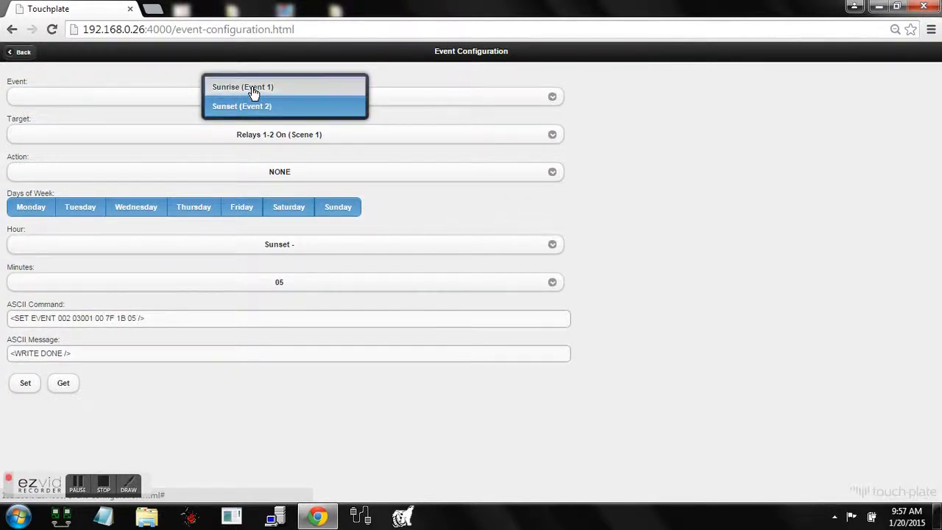
click(263, 140)
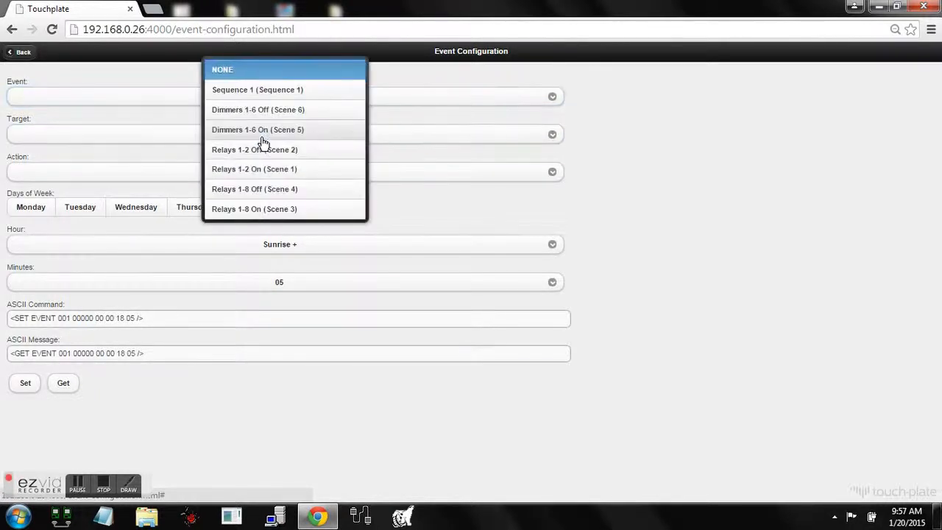
click(287, 190)
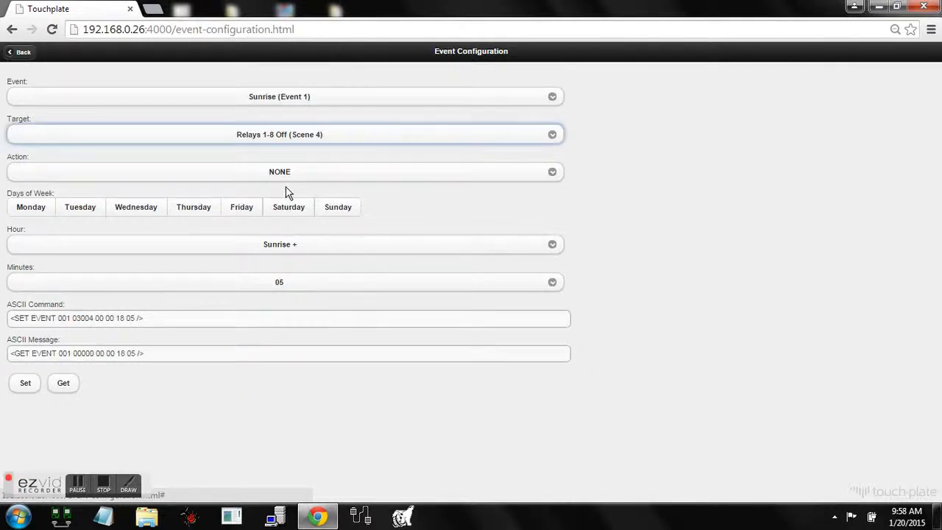
Step: Schedule the Sunrise event for Tuesday, Thursday and Saturday, write it to the controller and read it back
click(84, 210)
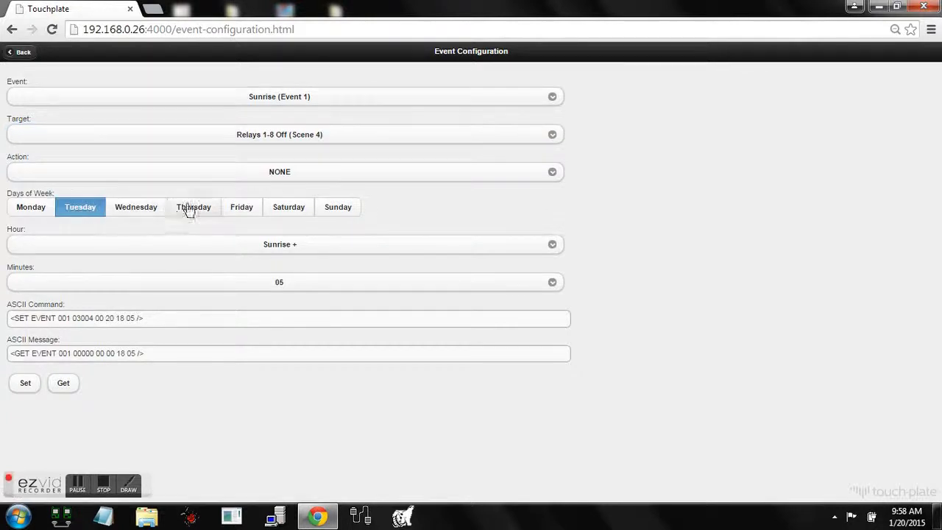
click(190, 210)
click(294, 210)
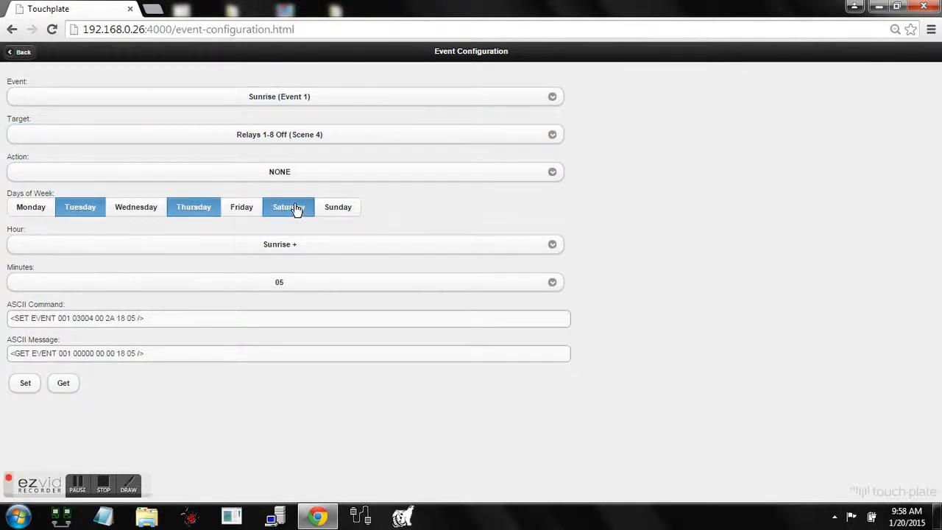
click(26, 385)
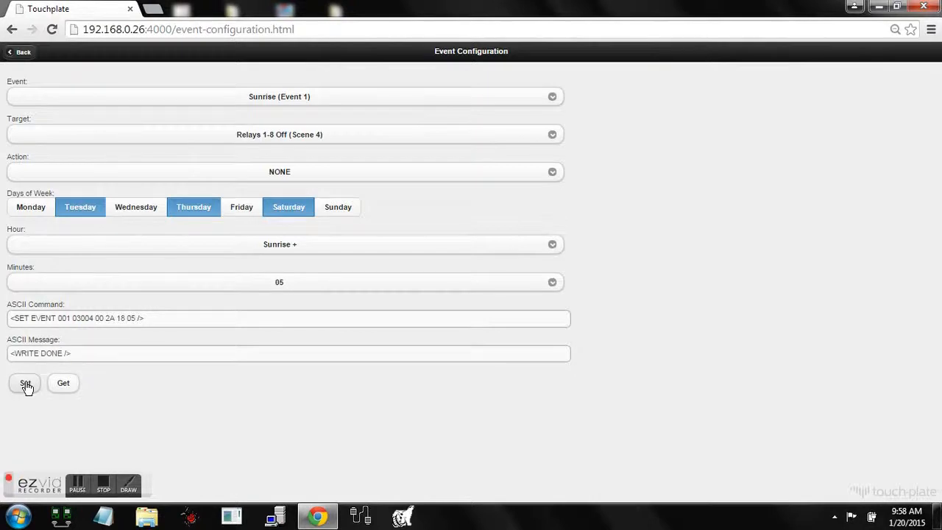
click(64, 387)
Step: Open the holiday configuration and examine Holiday 1's date, its assigned events and the choices available for Event 3
click(22, 53)
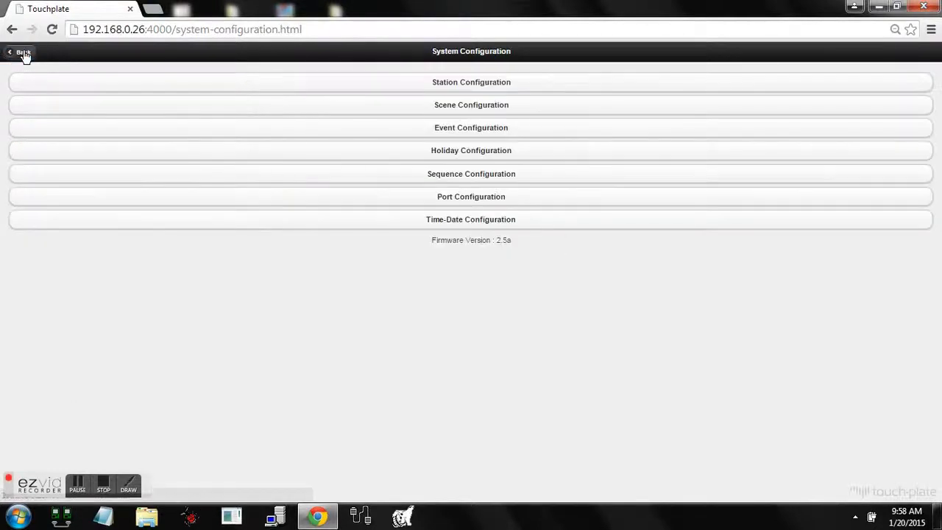
click(209, 158)
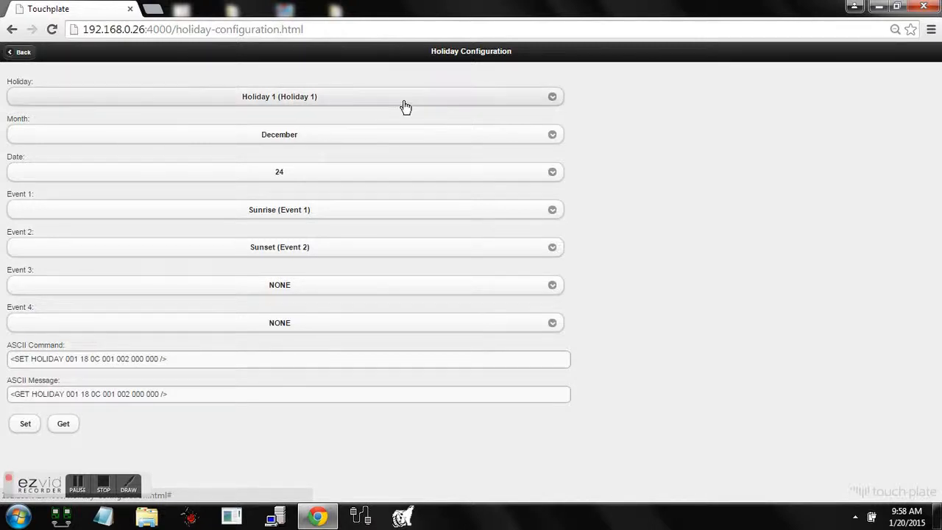
click(406, 107)
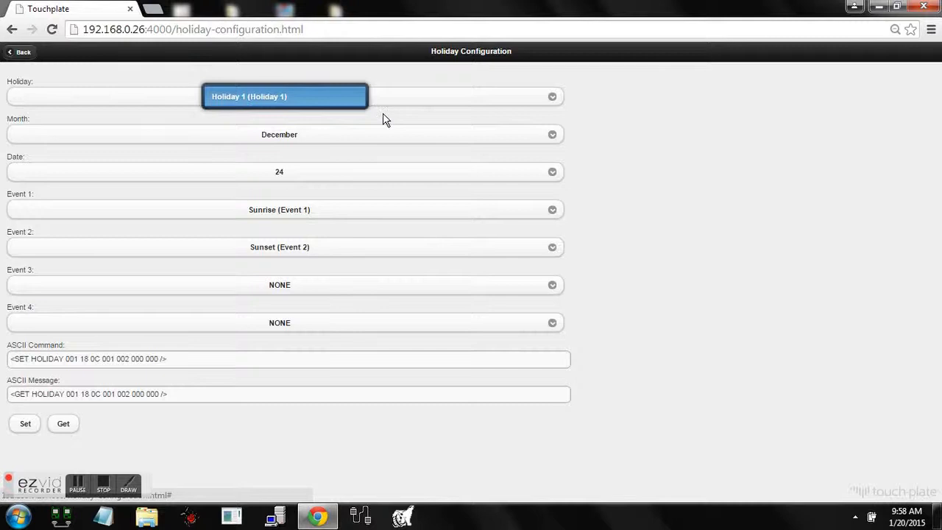
click(383, 119)
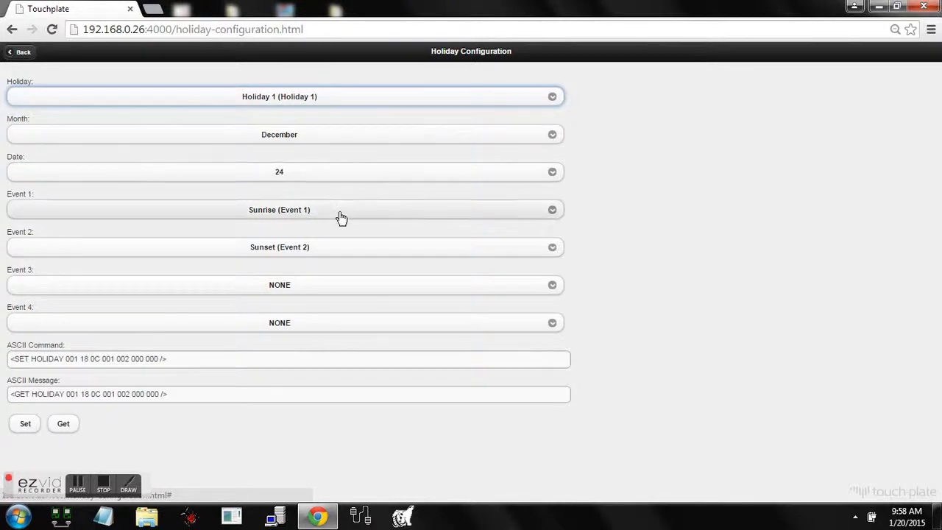
scroll(234, 209, up, 3)
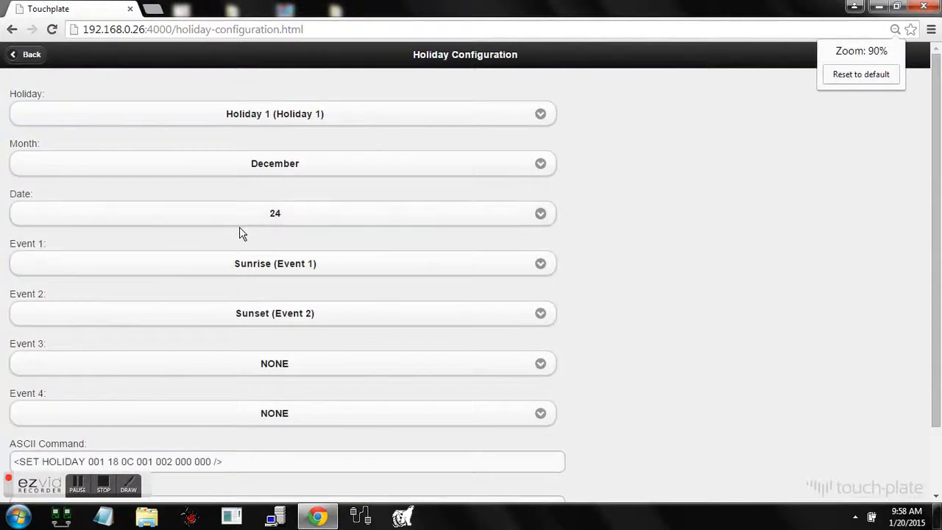
scroll(240, 229, down, 3)
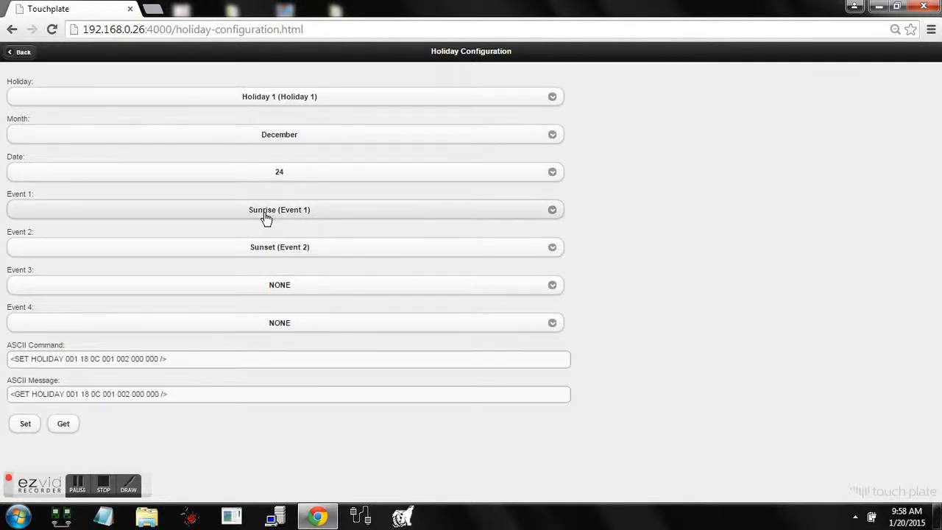
click(273, 295)
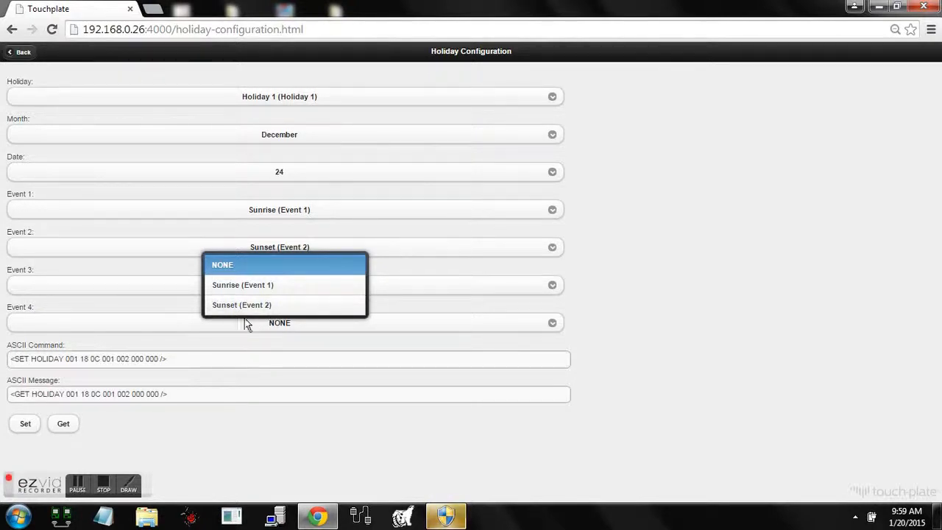
click(468, 315)
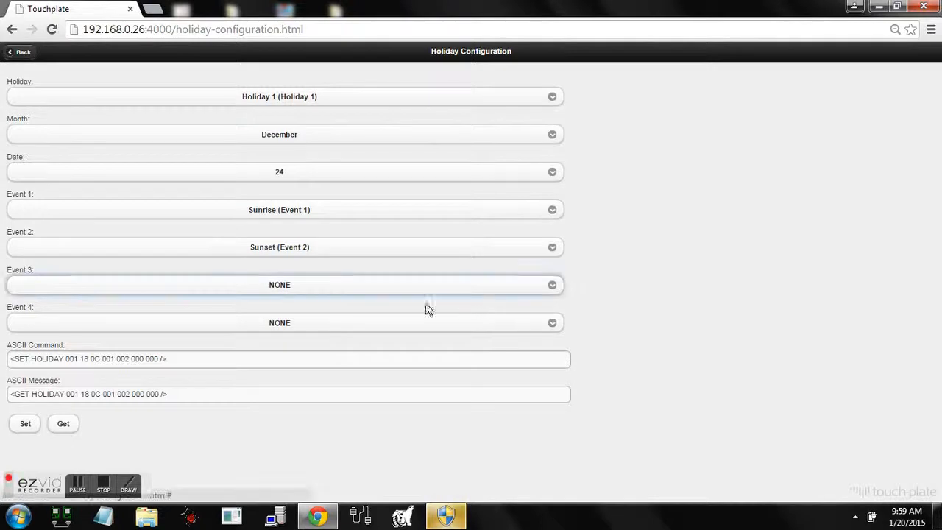
Step: Set Holiday 1's Event 2 to NONE and write the holiday settings to the controller
click(290, 253)
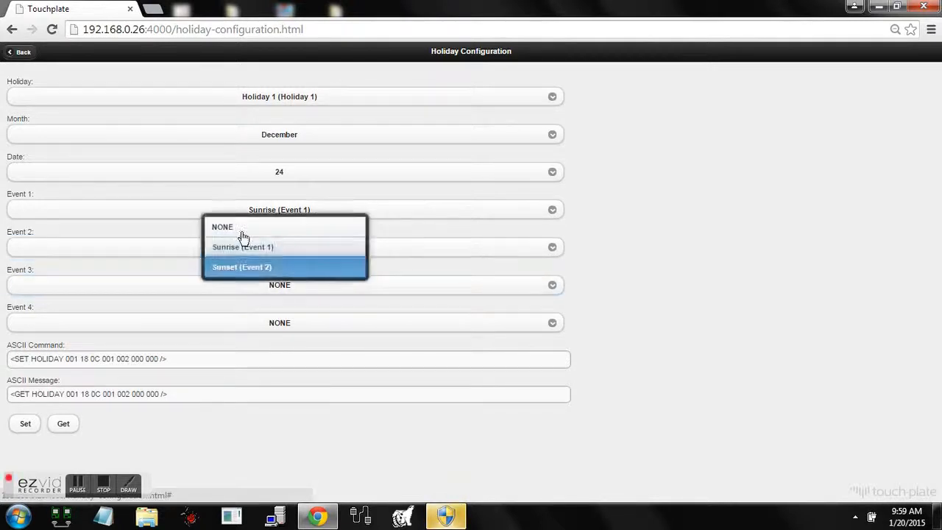
click(238, 233)
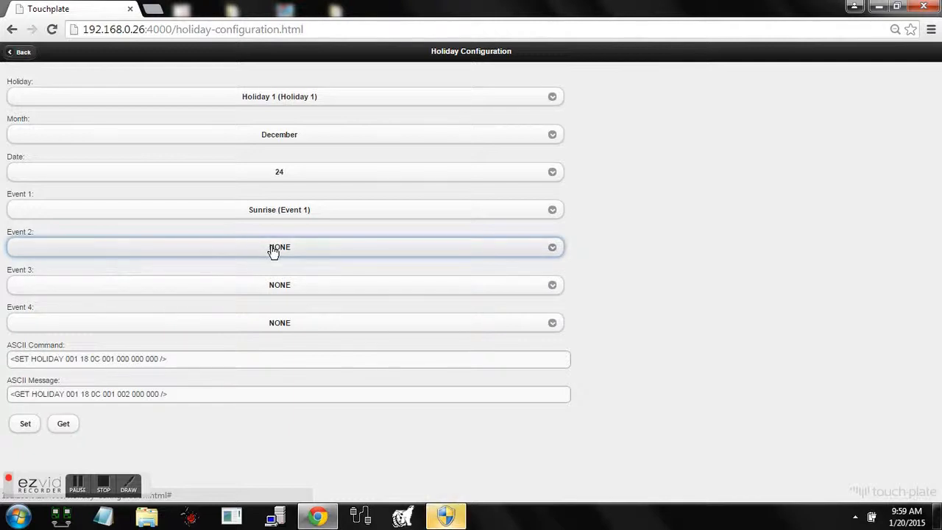
click(30, 426)
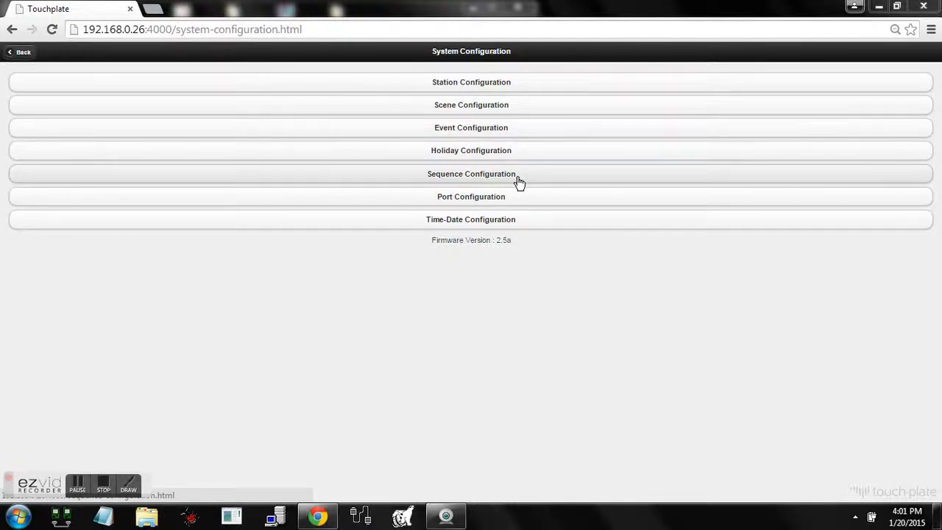
Step: Open the sequence configuration, retrieve the element list of Sequence 1 and view its entries
click(519, 182)
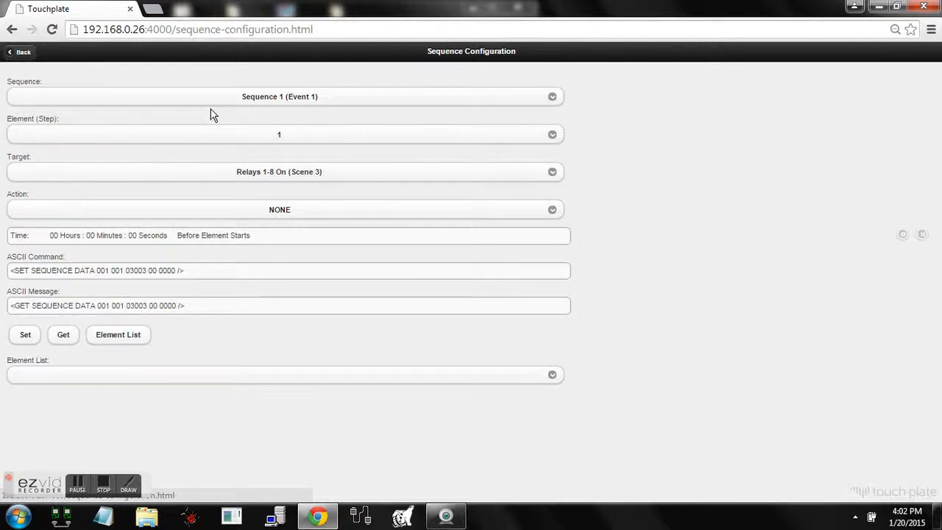
click(227, 101)
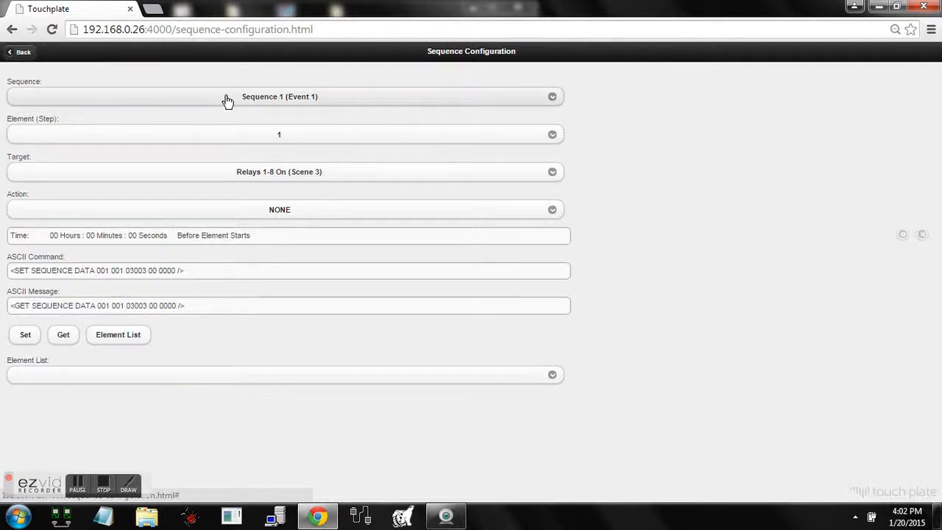
click(118, 338)
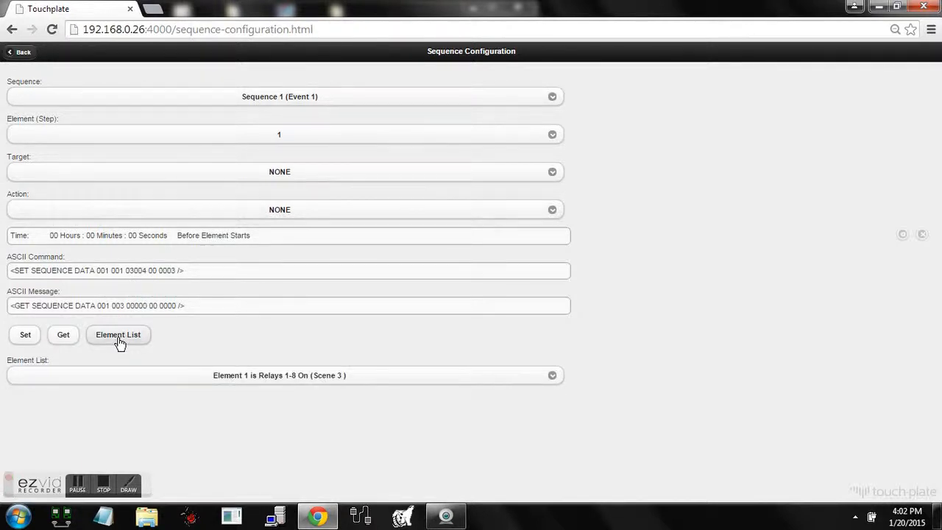
click(191, 382)
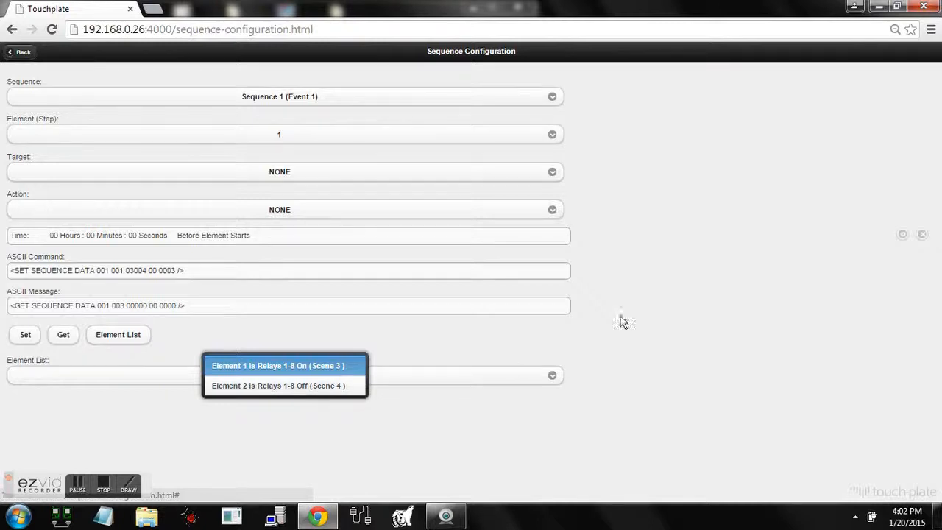
Step: Reduce the browser window to sit beside the webcam view and load Element 2, Relays 1-8 Off (Scene 4), from the element list
click(897, 6)
drag(728, 28, 742, 30)
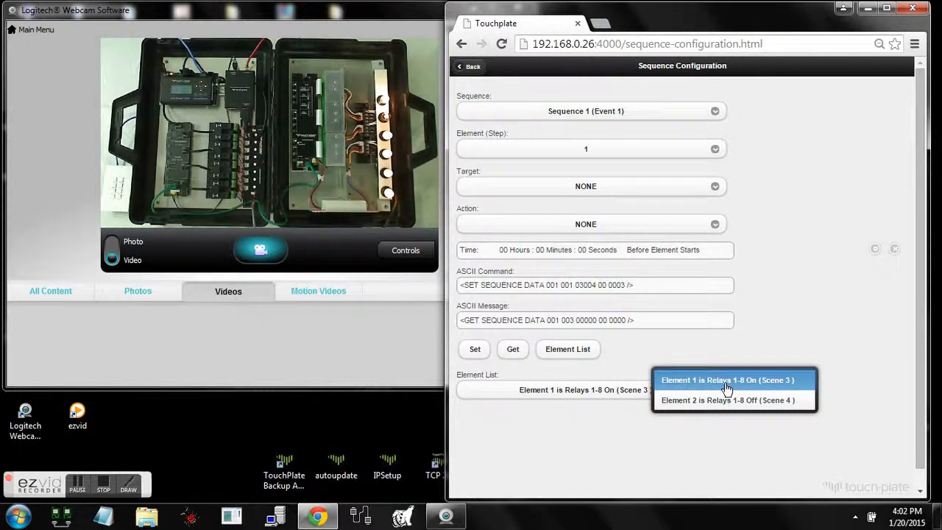
click(677, 401)
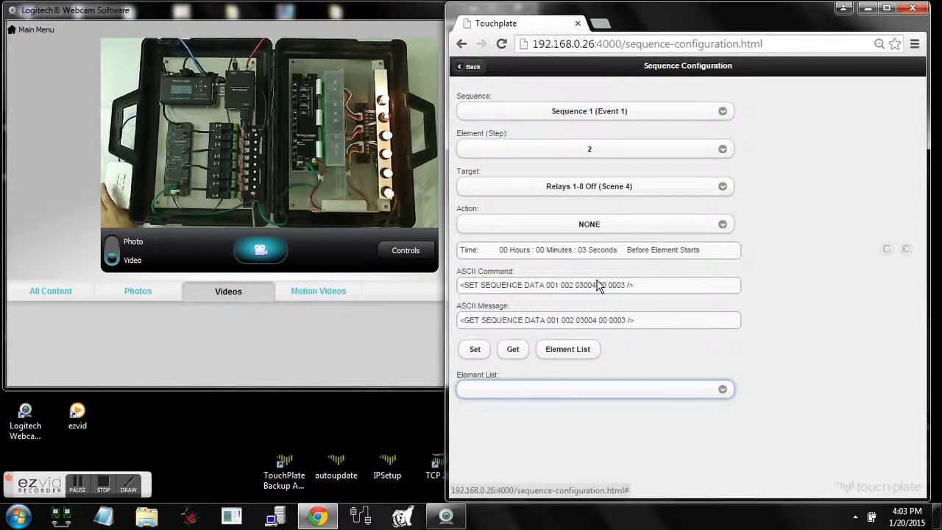
Step: Select Element 3 of Sequence 1 and assign Dimmers 1-6 Off (Scene 6) as its target
click(603, 156)
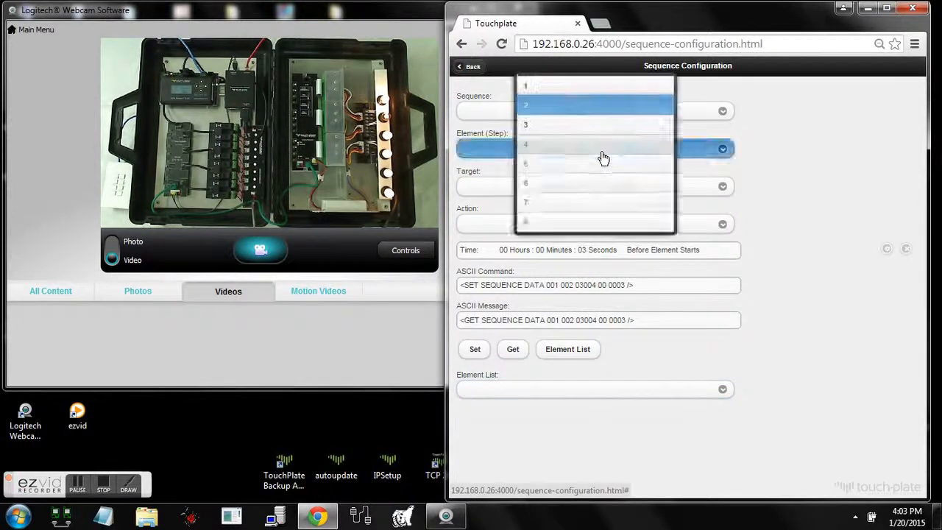
click(573, 127)
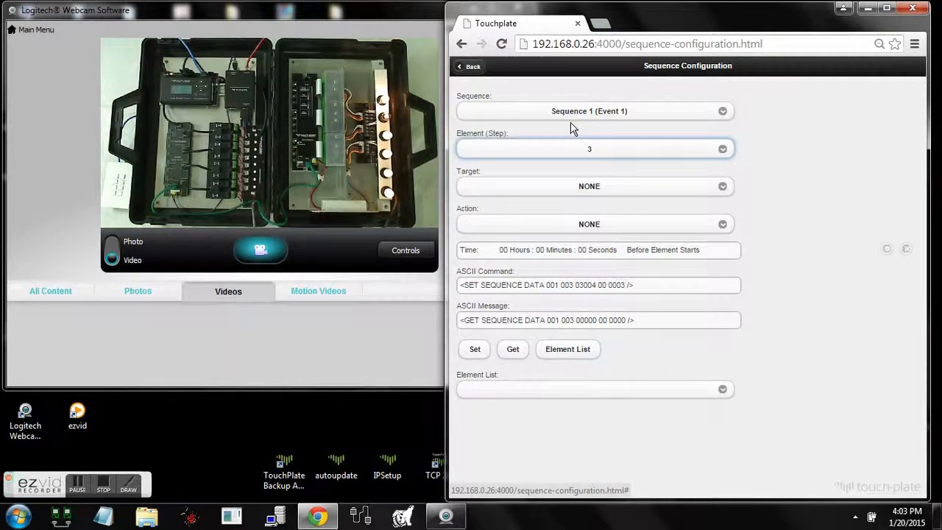
click(601, 188)
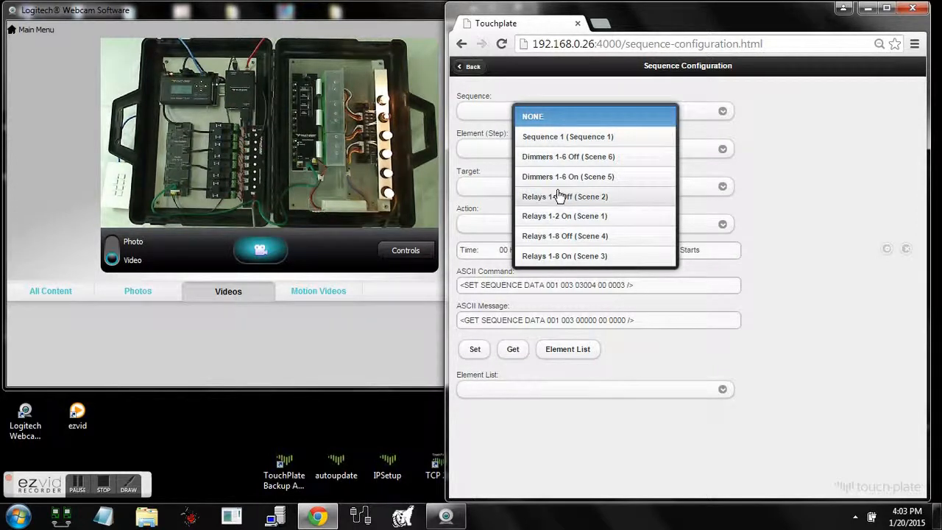
click(591, 162)
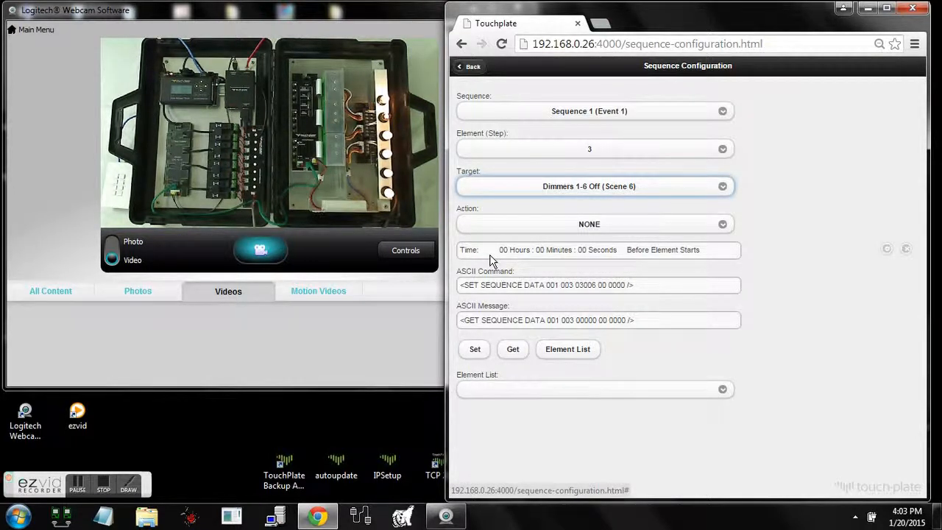
Step: Set a delay of 4 seconds before Element 3 starts and write the element to the controller
click(887, 249)
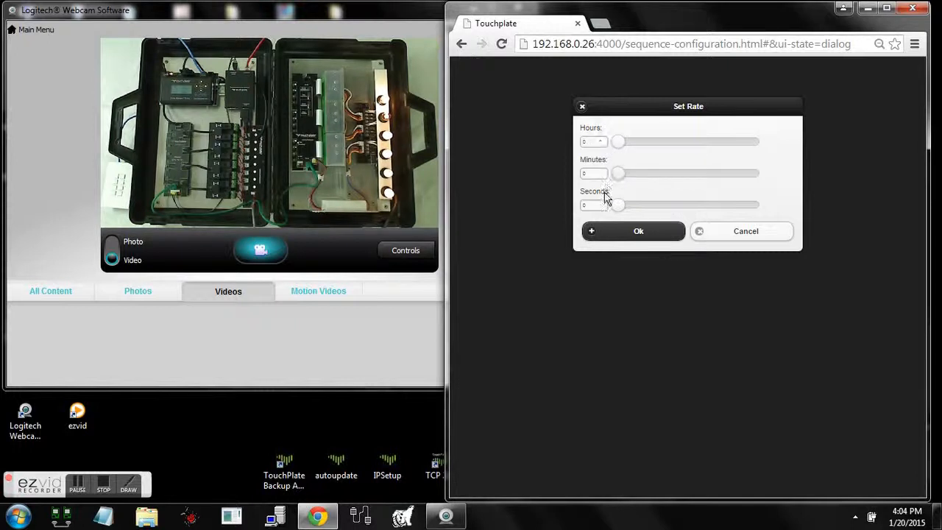
drag(612, 206, 626, 209)
click(627, 236)
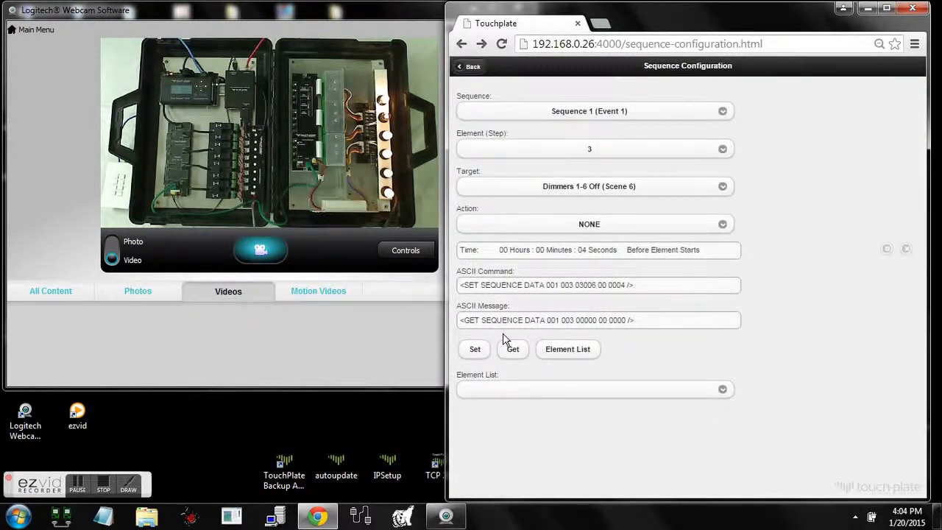
click(479, 357)
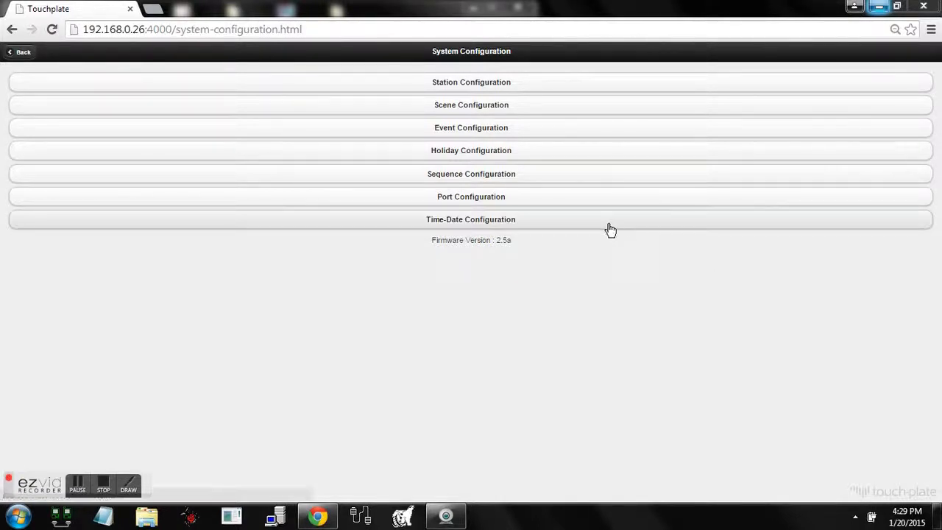
Step: Open the port configuration, turn off the default HTTP (80) and FTP (21) ports, and save with ports 4000 and 4001
click(541, 204)
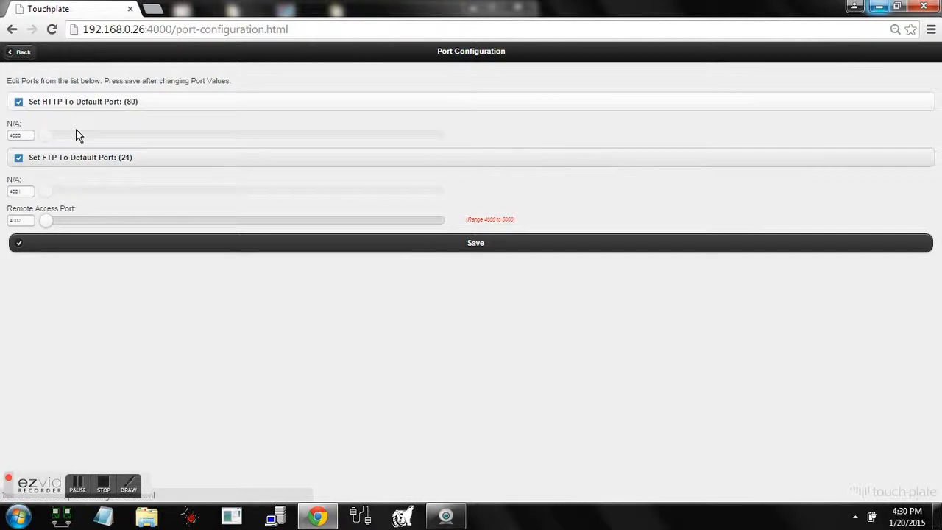
click(19, 103)
click(19, 159)
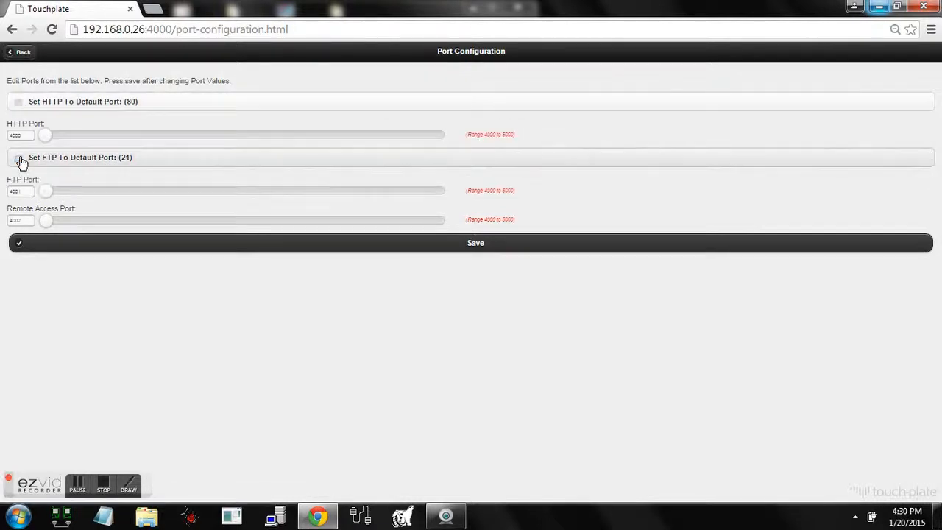
click(68, 248)
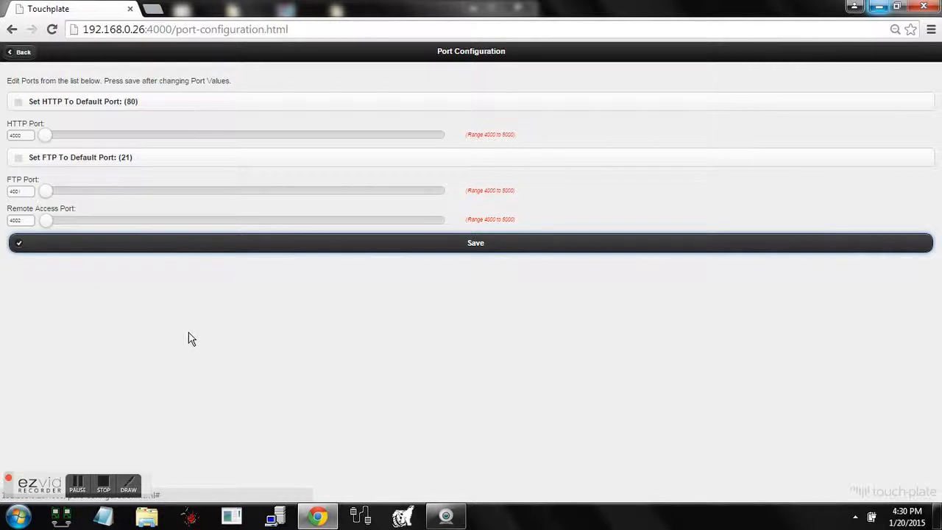
click(105, 484)
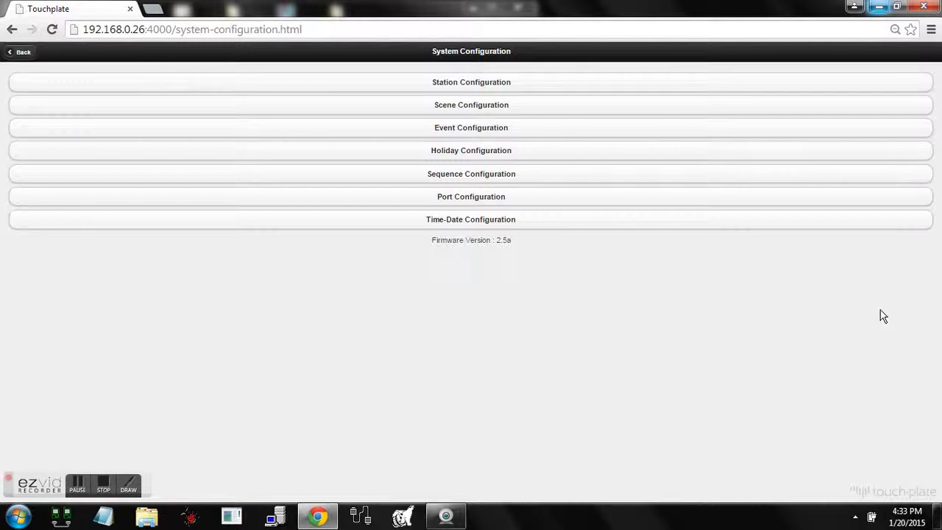
Step: Open the time-date configuration, read the clock back from the controller and view the available months
click(575, 229)
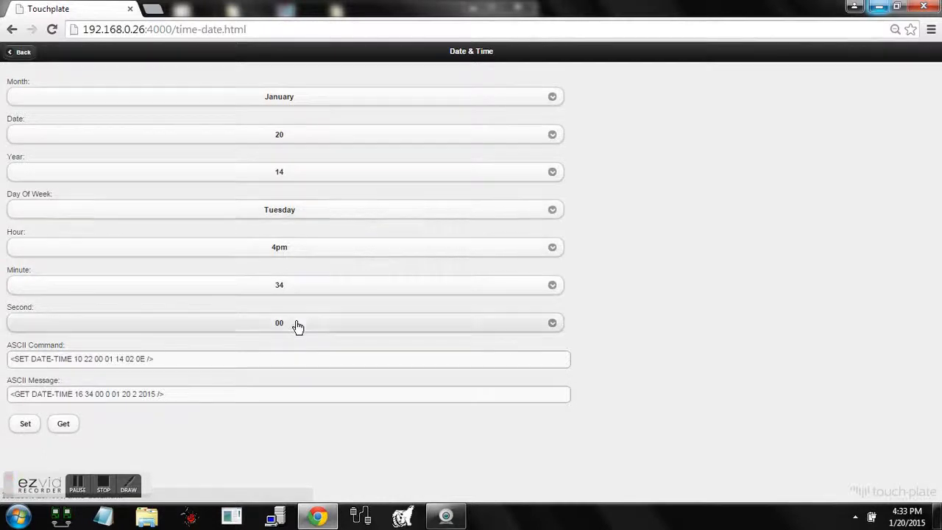
click(65, 429)
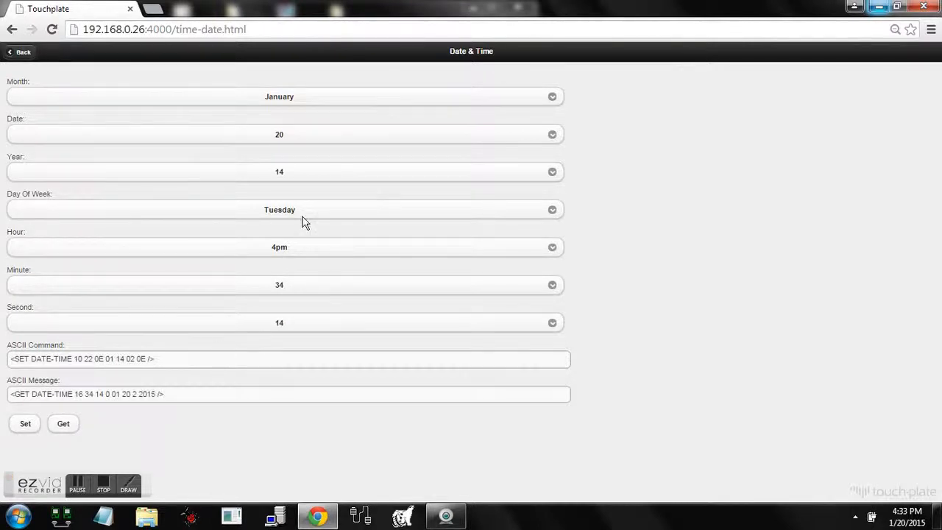
click(315, 105)
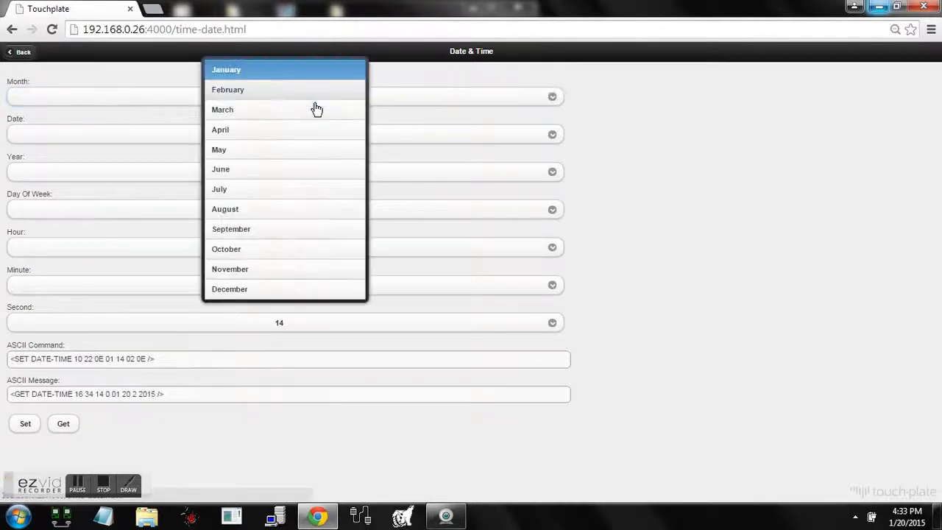
click(396, 130)
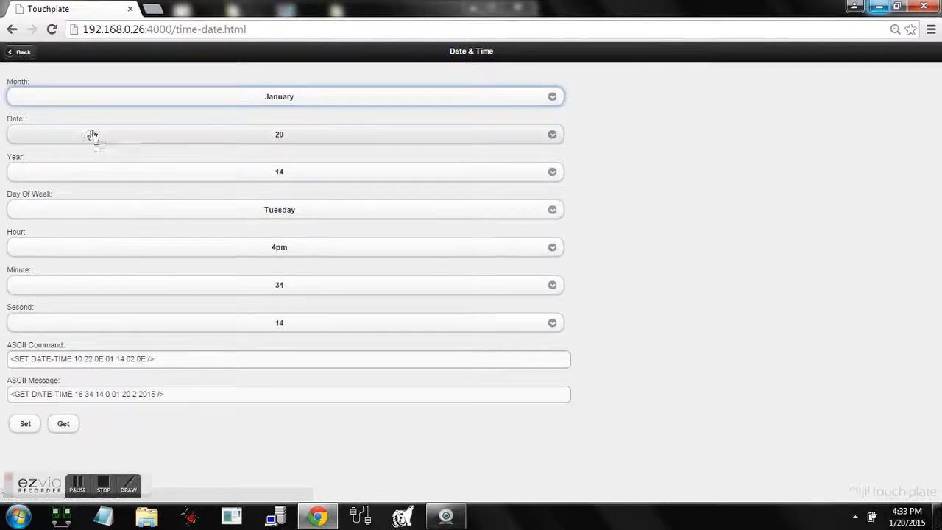
click(103, 484)
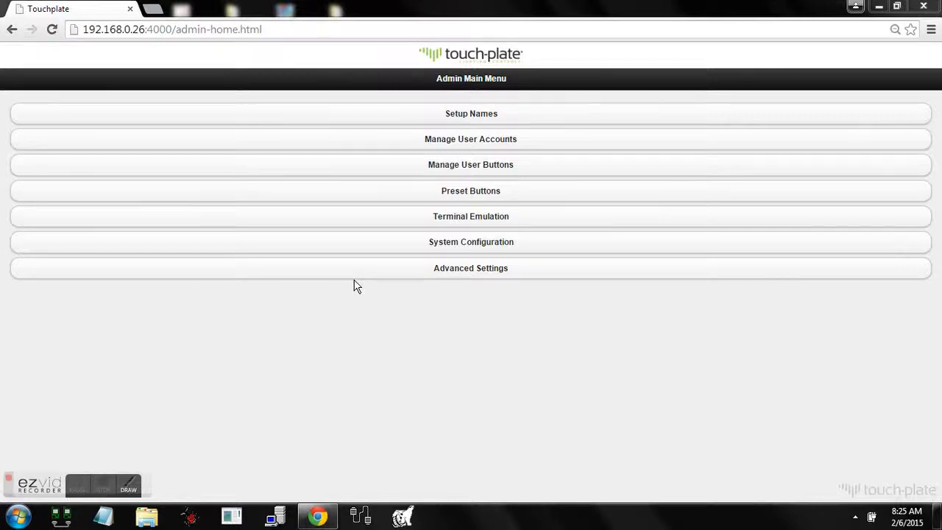
Step: Open the ASCII Command Builder in the advanced settings and test the SET OUTPUT command for Dimmer 1
click(342, 272)
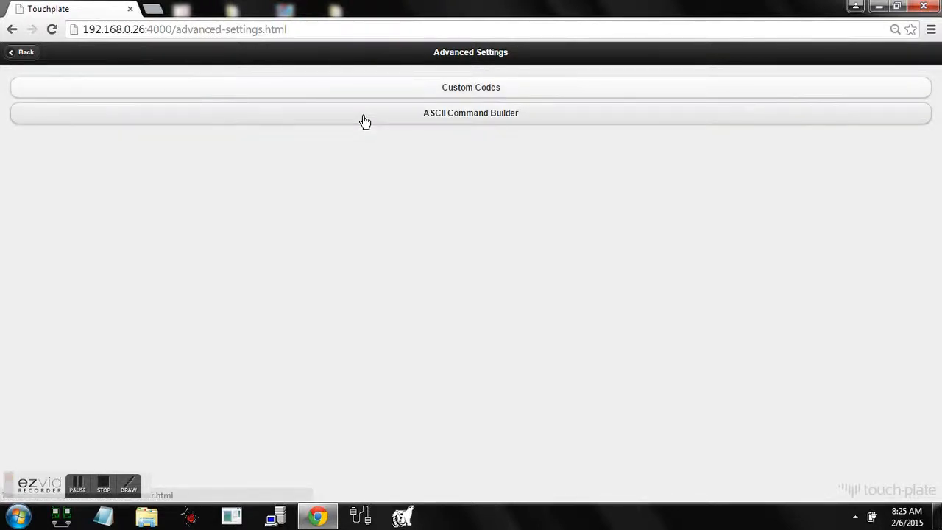
click(364, 120)
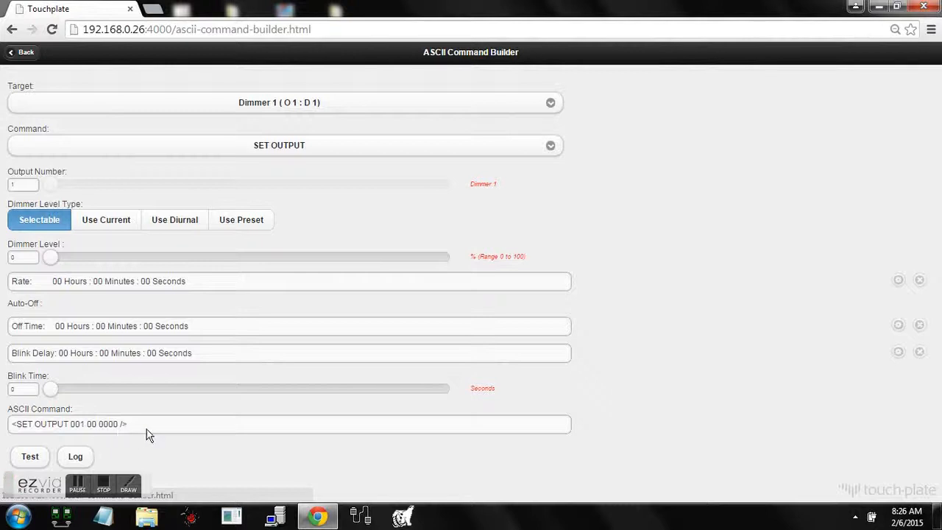
click(29, 456)
click(25, 53)
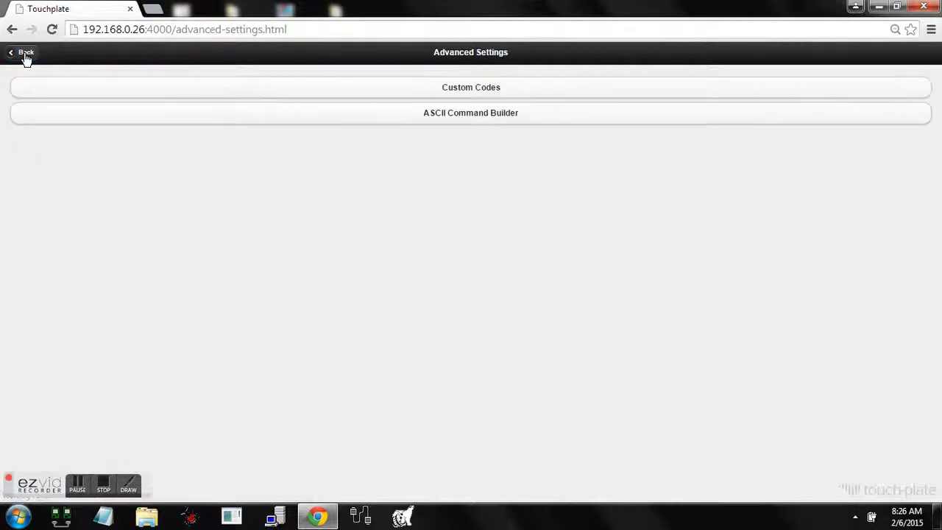
Step: Rename the first custom button in the custom codes as Custom Code 1, save it and return to the admin main menu
click(123, 86)
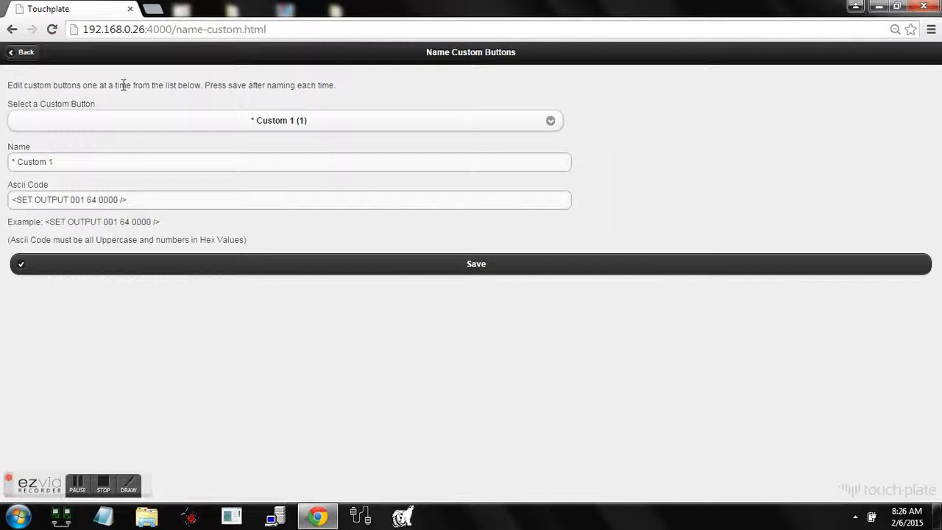
click(137, 132)
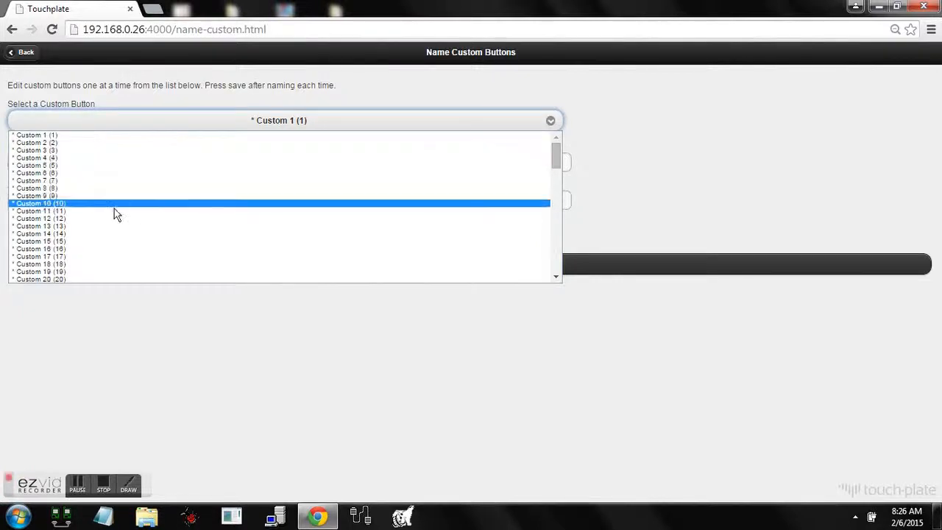
click(110, 137)
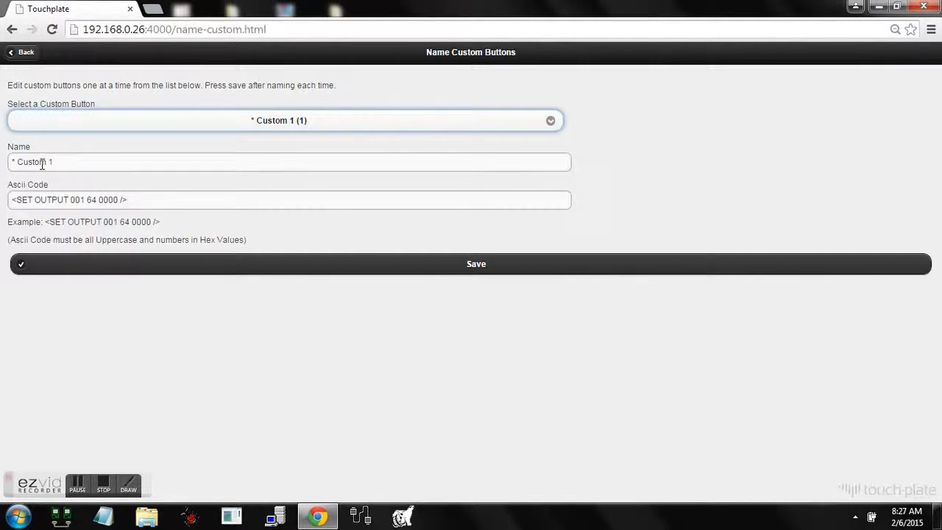
drag(61, 162, 10, 164)
text(Custom Code 1)
click(95, 273)
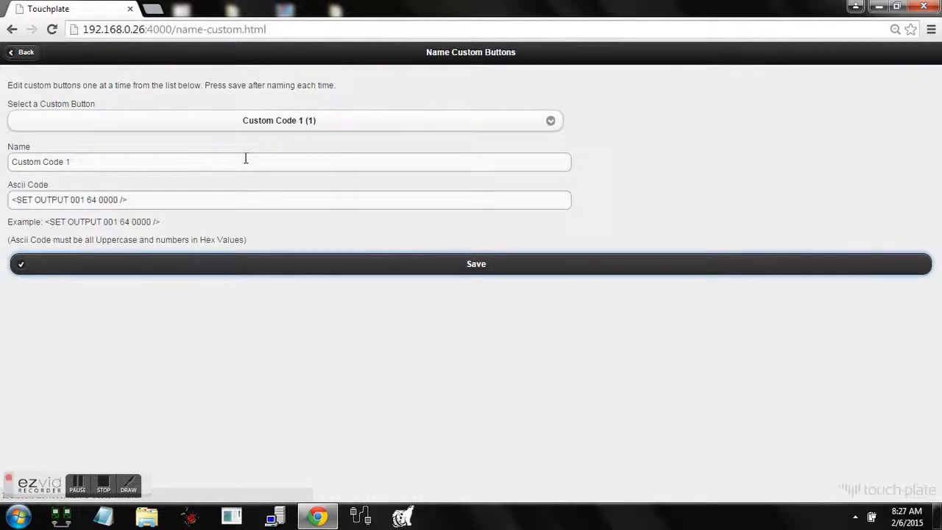
click(26, 57)
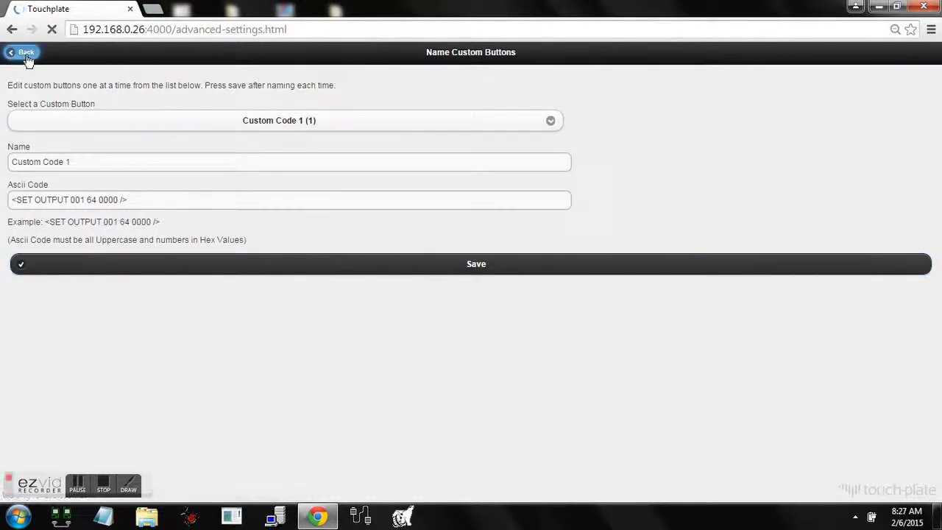
click(27, 57)
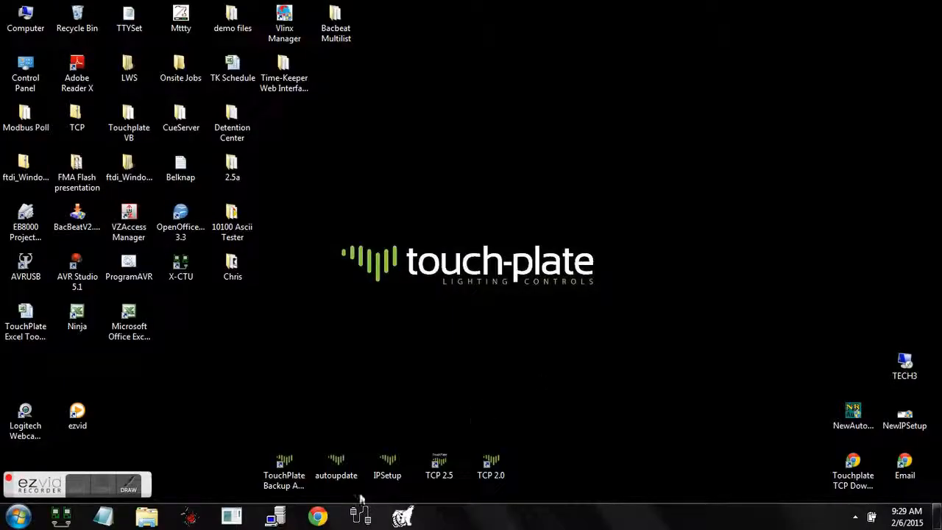
click(79, 420)
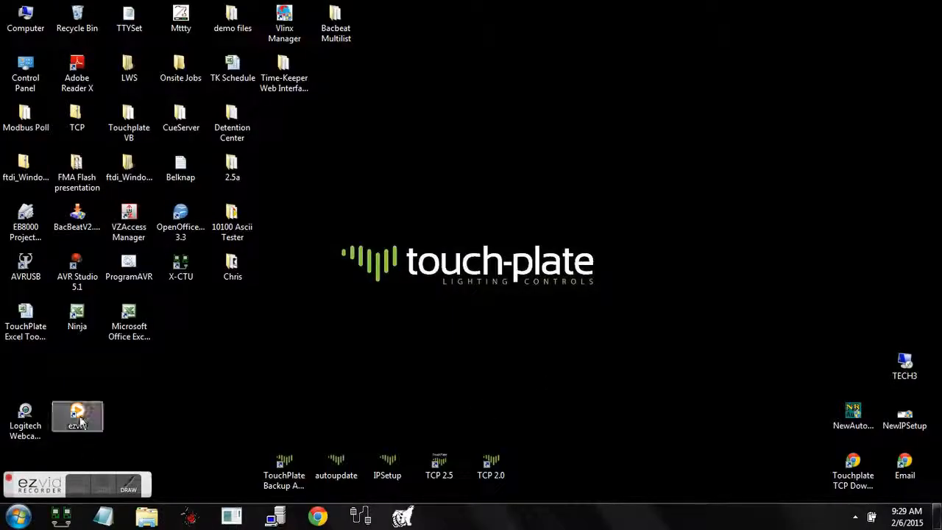